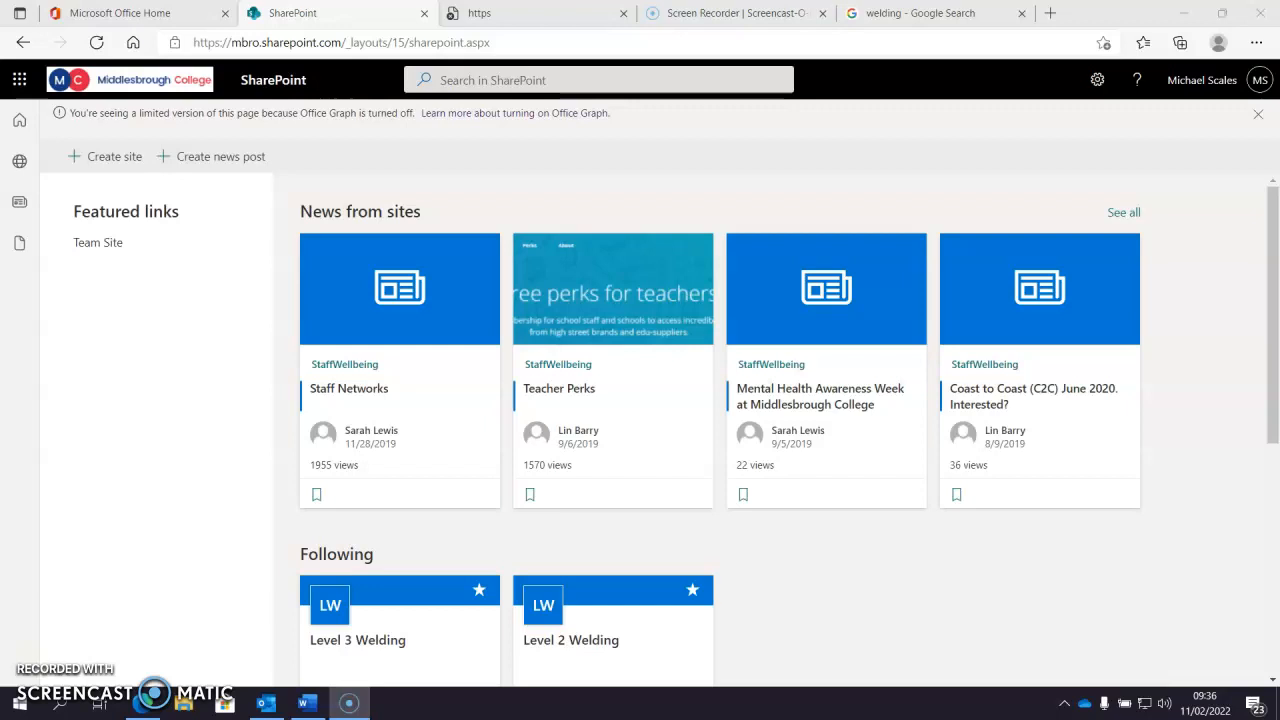
- Open the followed Level 3 Welding site and view the weekly lessons on the Unit 303 Principles of Welding page
{"action": "left_click", "coordinate": [1272, 243]}
{"action": "left_click_drag", "start_coordinate": [1272, 240], "coordinate": [1273, 298]}
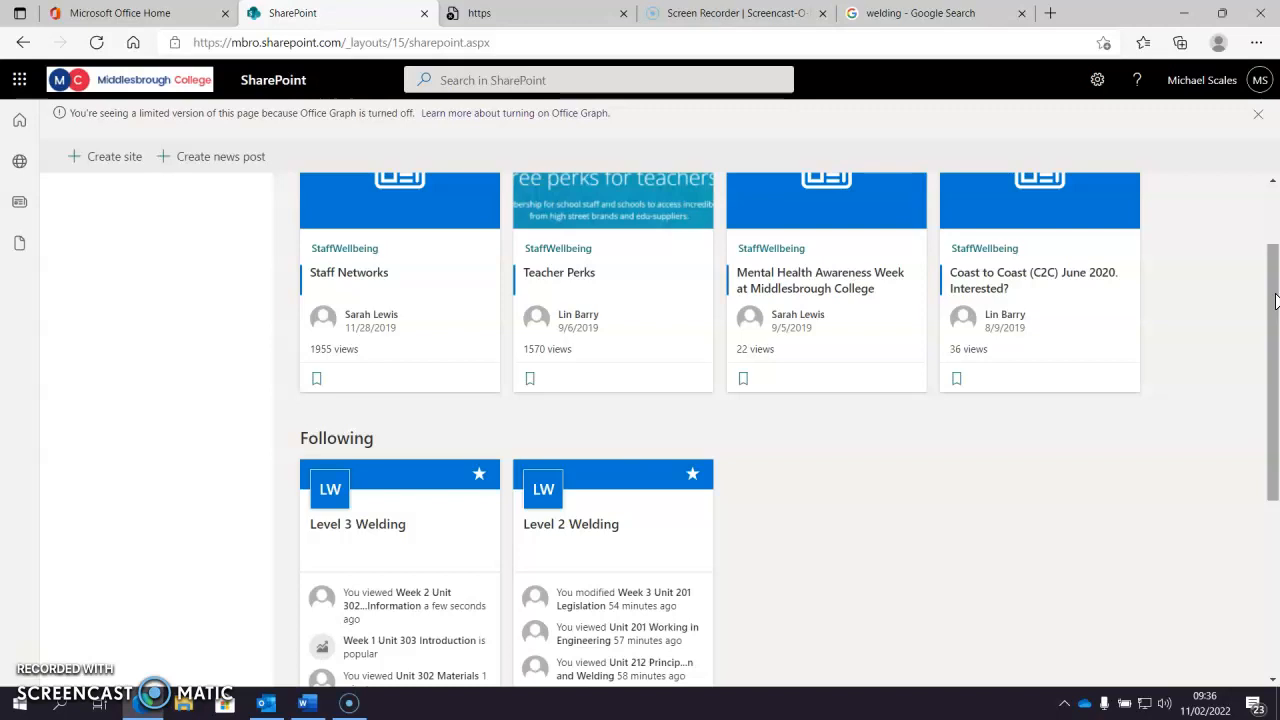
{"action": "left_click", "coordinate": [409, 556]}
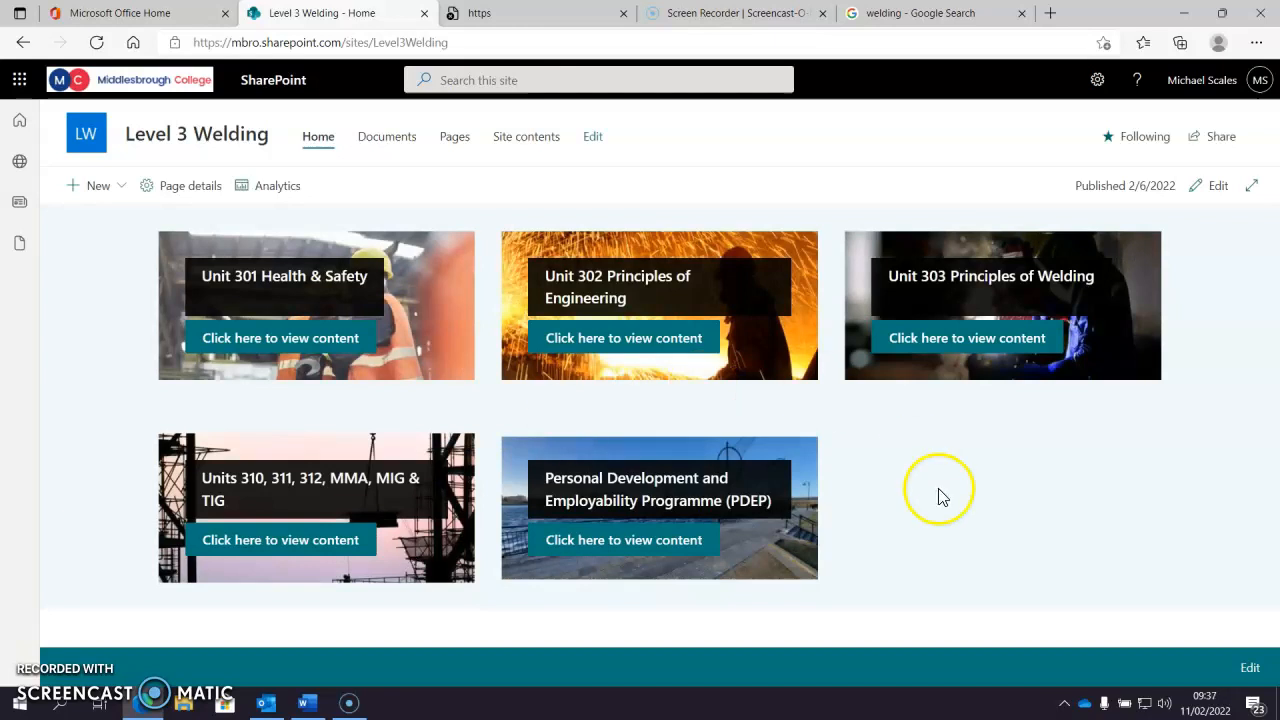
{"action": "left_click", "coordinate": [960, 341]}
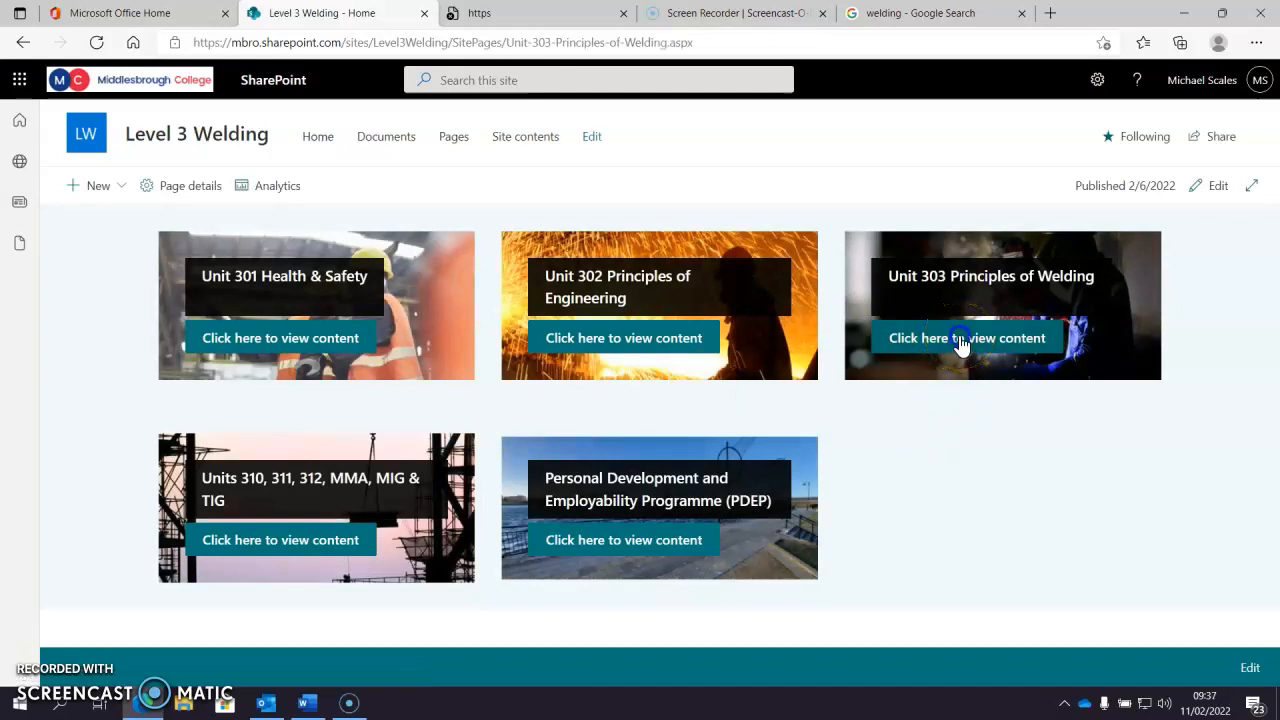
{"action": "left_click_drag", "start_coordinate": [1274, 260], "coordinate": [1274, 615]}
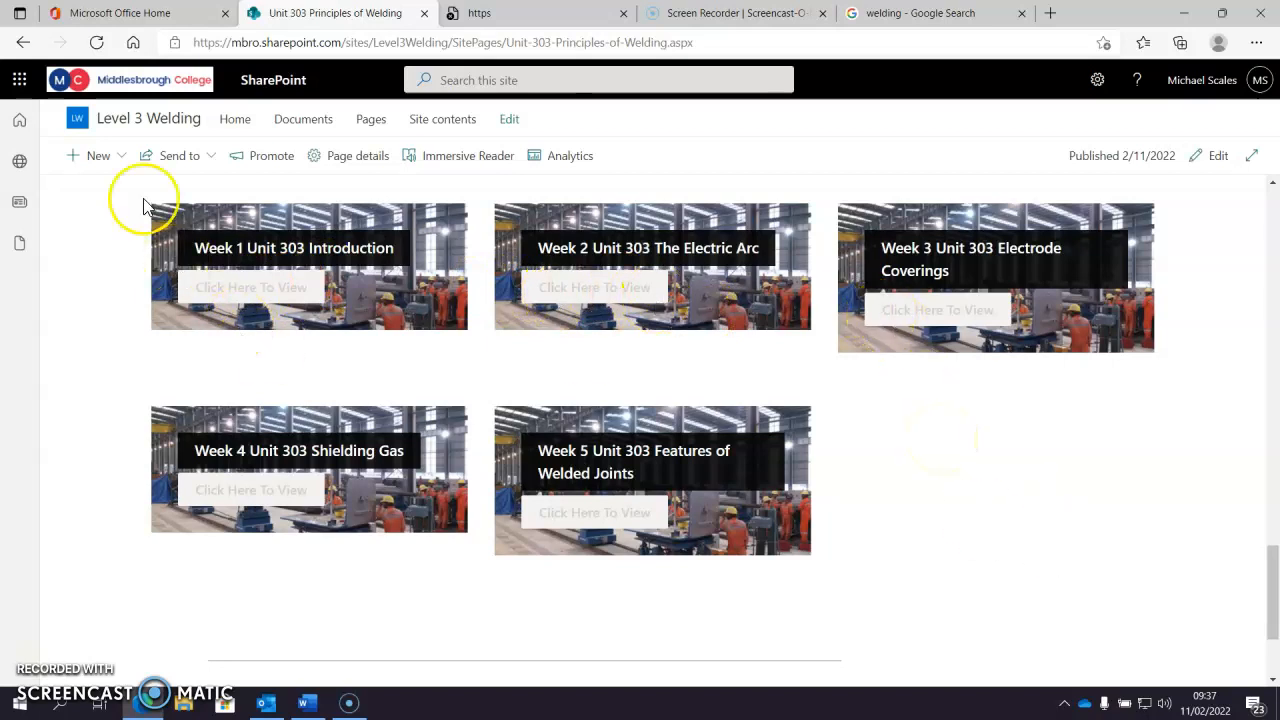
- Go back to the site home, open Unit 302 Principles of Engineering and view its Week 2 Engineering Information lesson page
{"action": "left_click", "coordinate": [24, 47]}
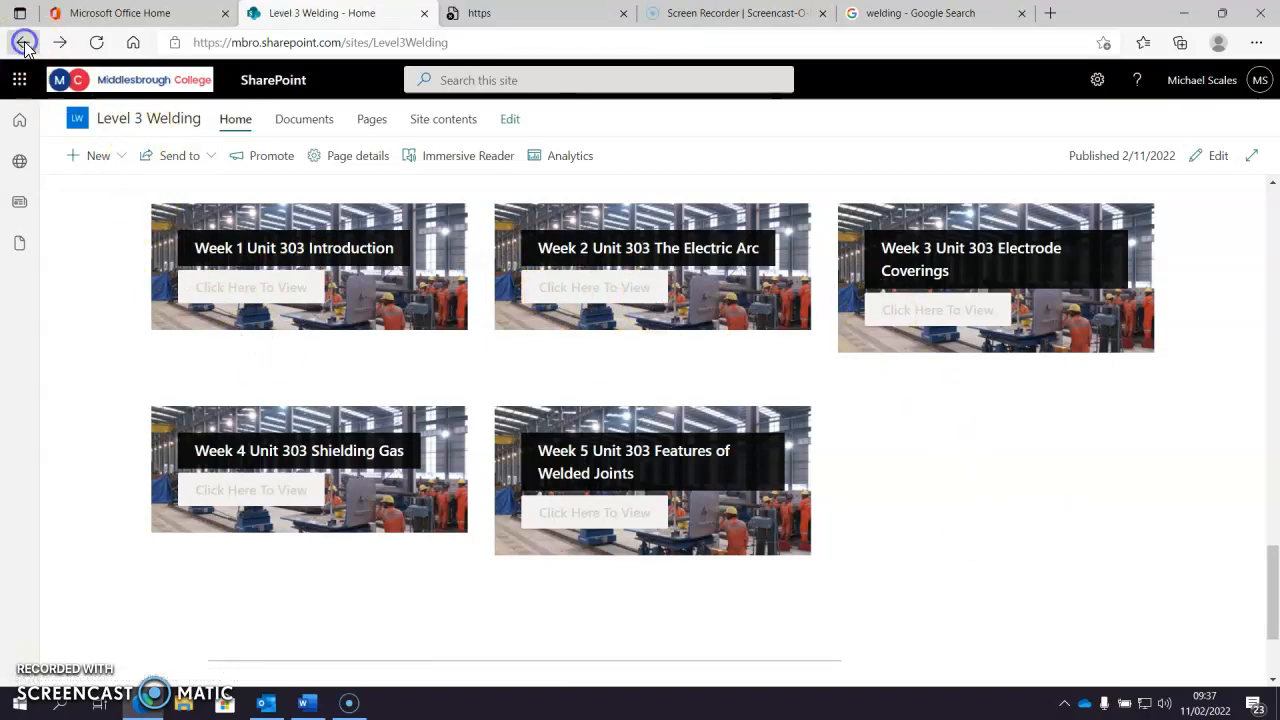
{"action": "left_click", "coordinate": [637, 345]}
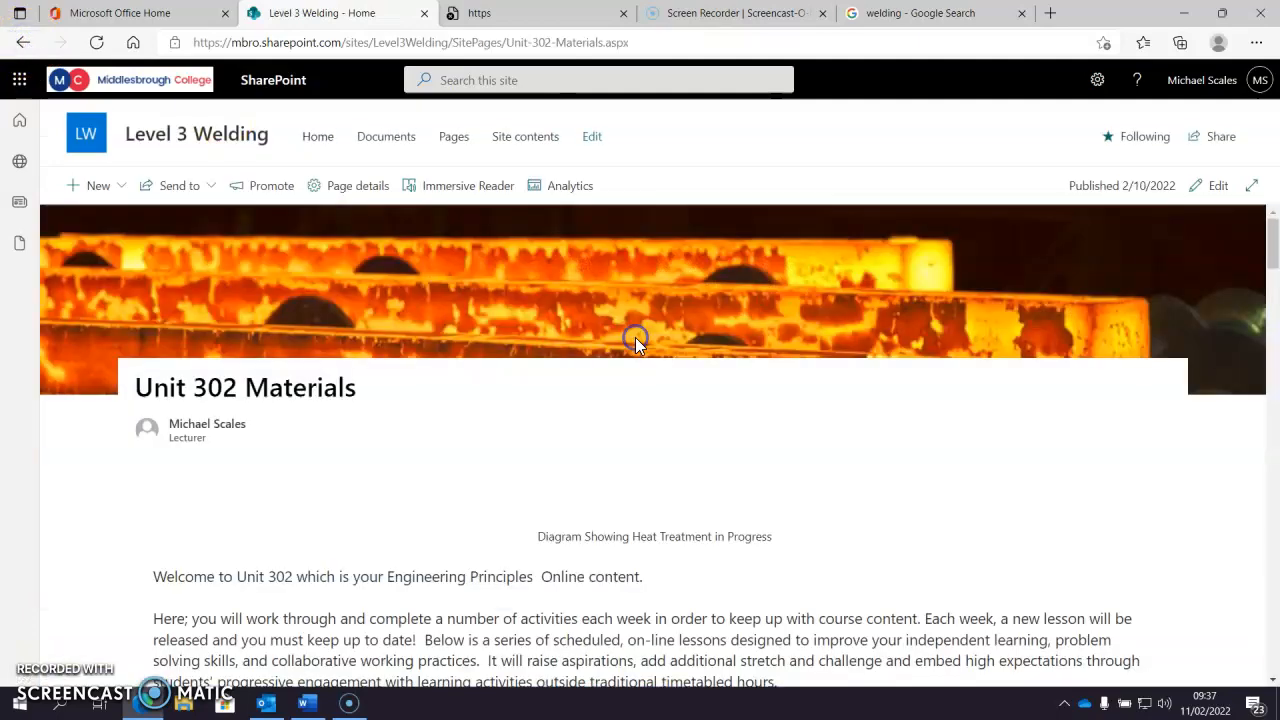
{"action": "left_click_drag", "start_coordinate": [1272, 243], "coordinate": [1272, 385]}
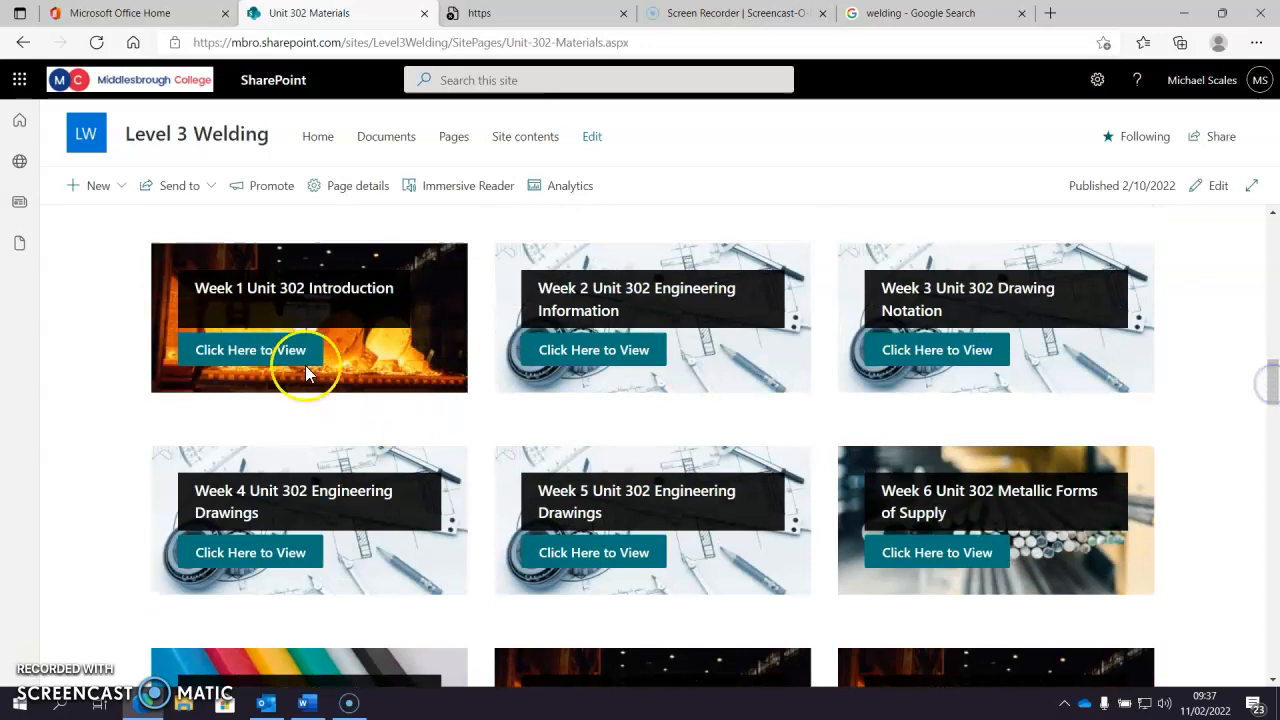
{"action": "left_click", "coordinate": [596, 353]}
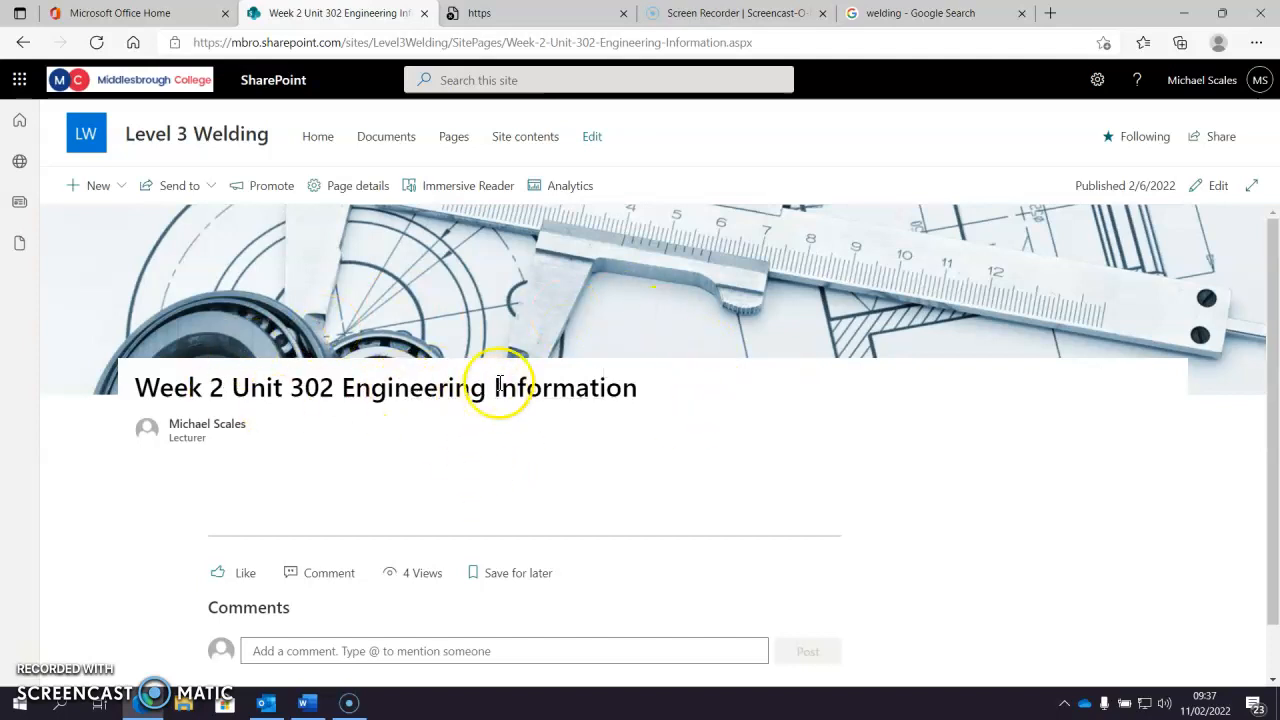
- Return to the Level 3 Welding home page and open Unit 303 Principles of Welding at its weekly lesson links
{"action": "left_click", "coordinate": [88, 136]}
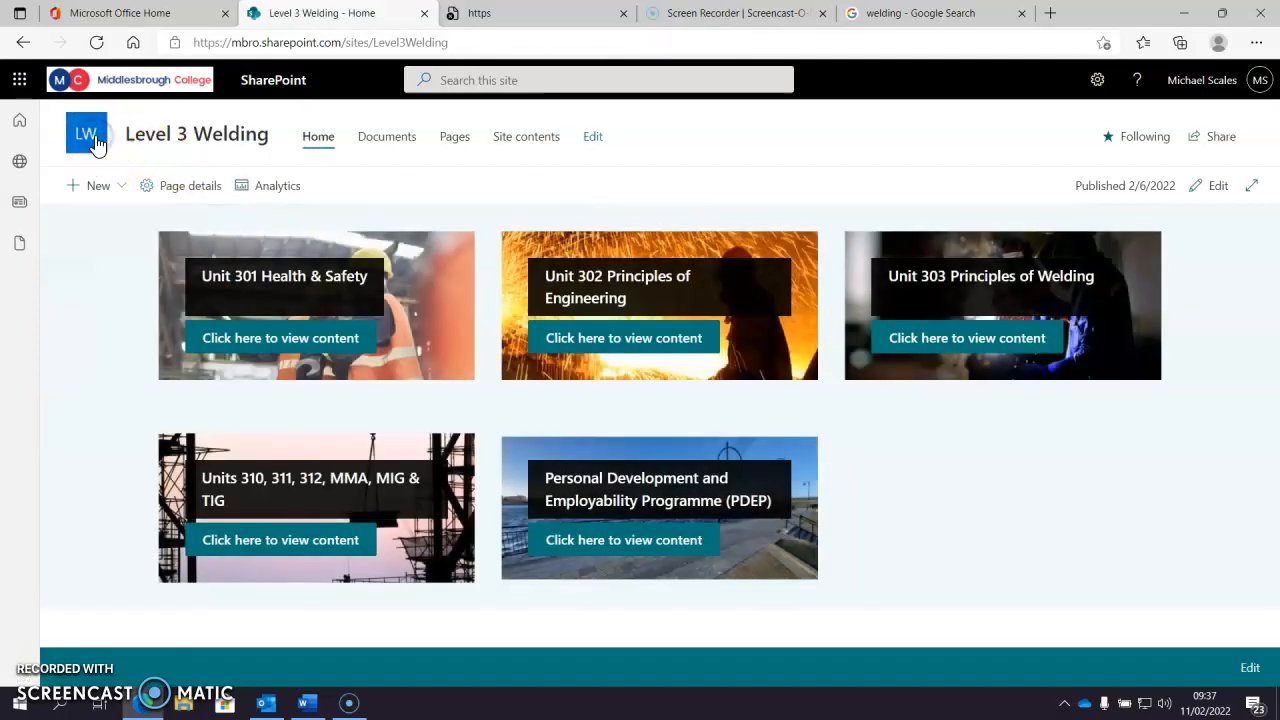
{"action": "left_click", "coordinate": [980, 340]}
{"action": "left_click_drag", "start_coordinate": [1266, 252], "coordinate": [1271, 590]}
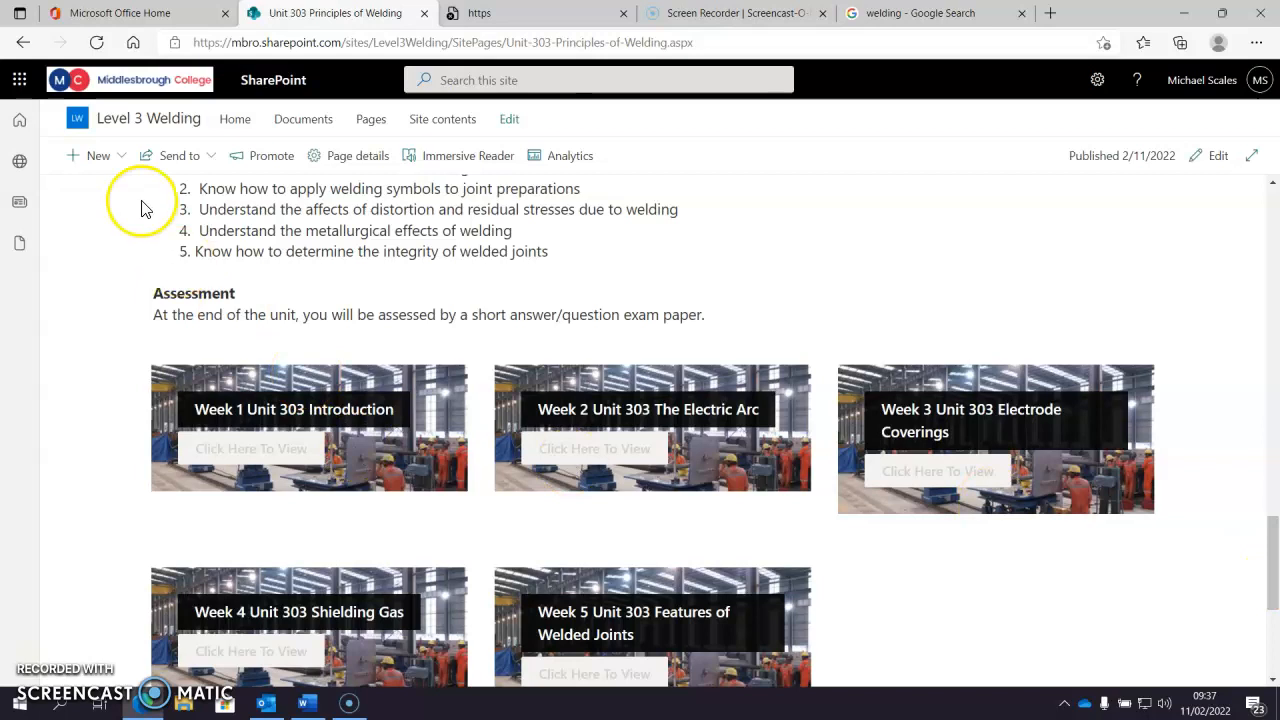
- Create a new page from the Blank template and name it "Week 1 Unit 303 Introduction"
{"action": "left_click", "coordinate": [97, 157]}
{"action": "left_click", "coordinate": [85, 191]}
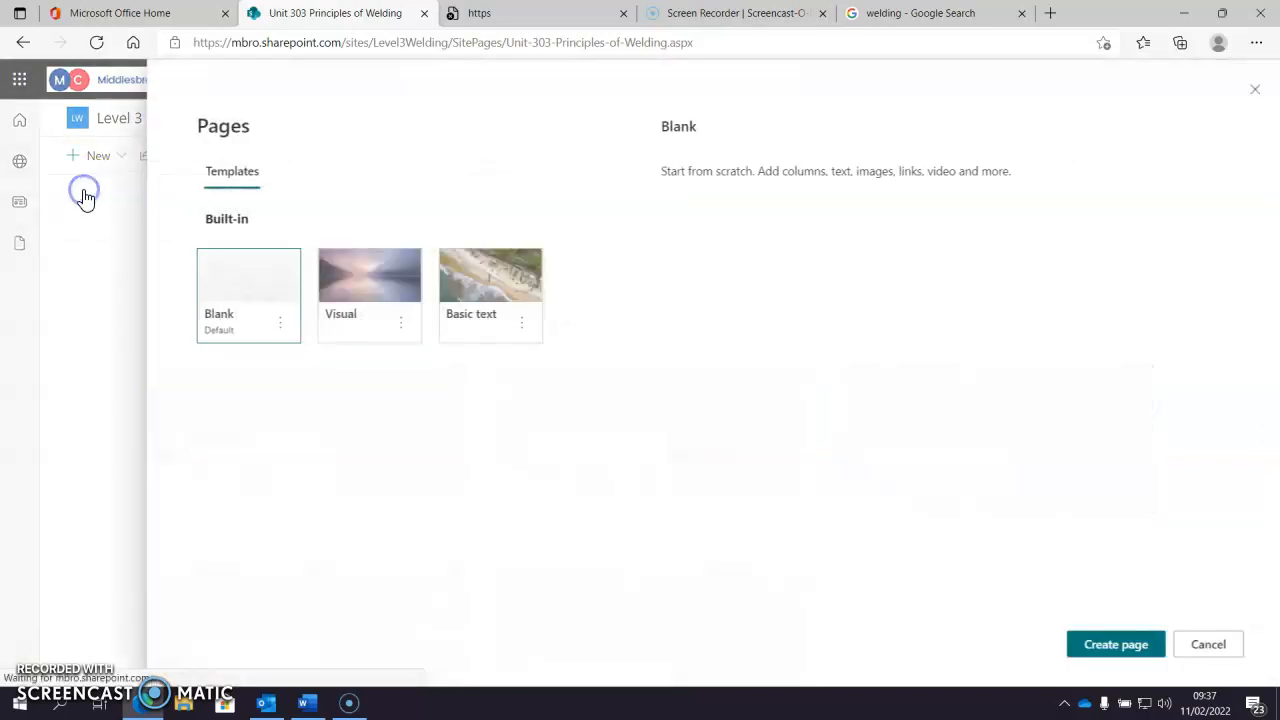
{"action": "left_click", "coordinate": [257, 288]}
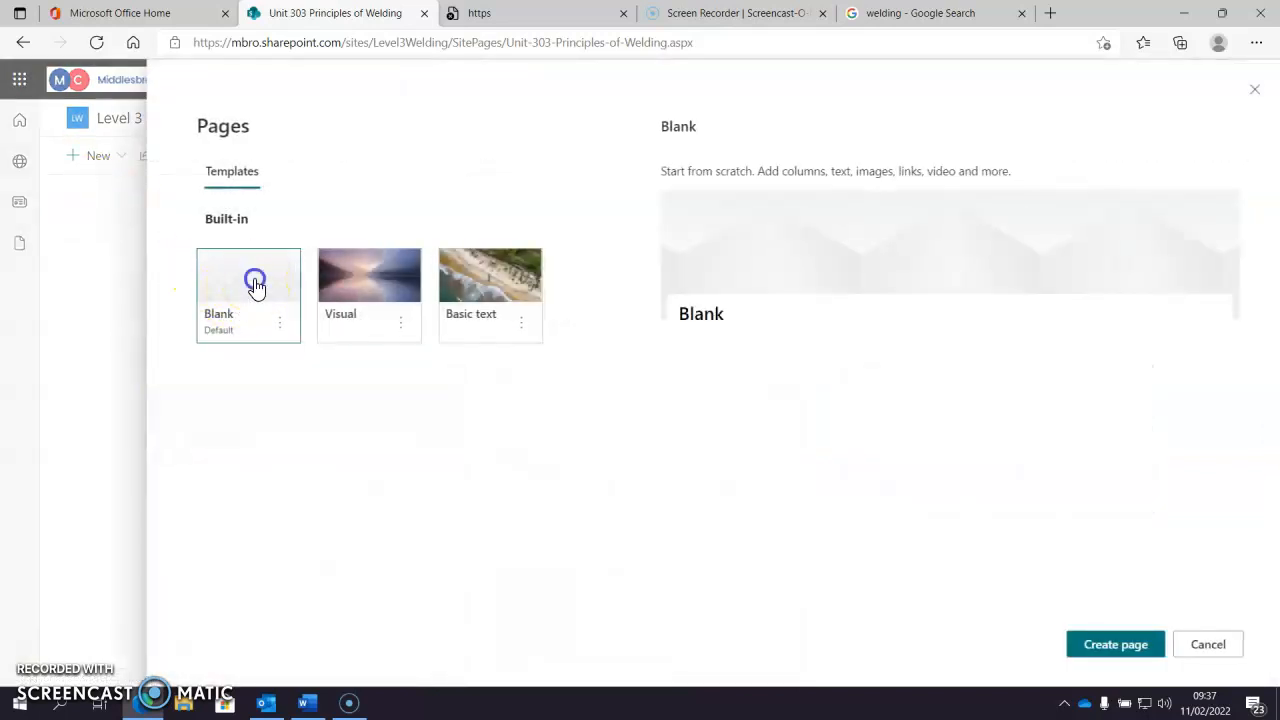
{"action": "left_click", "coordinate": [1118, 646]}
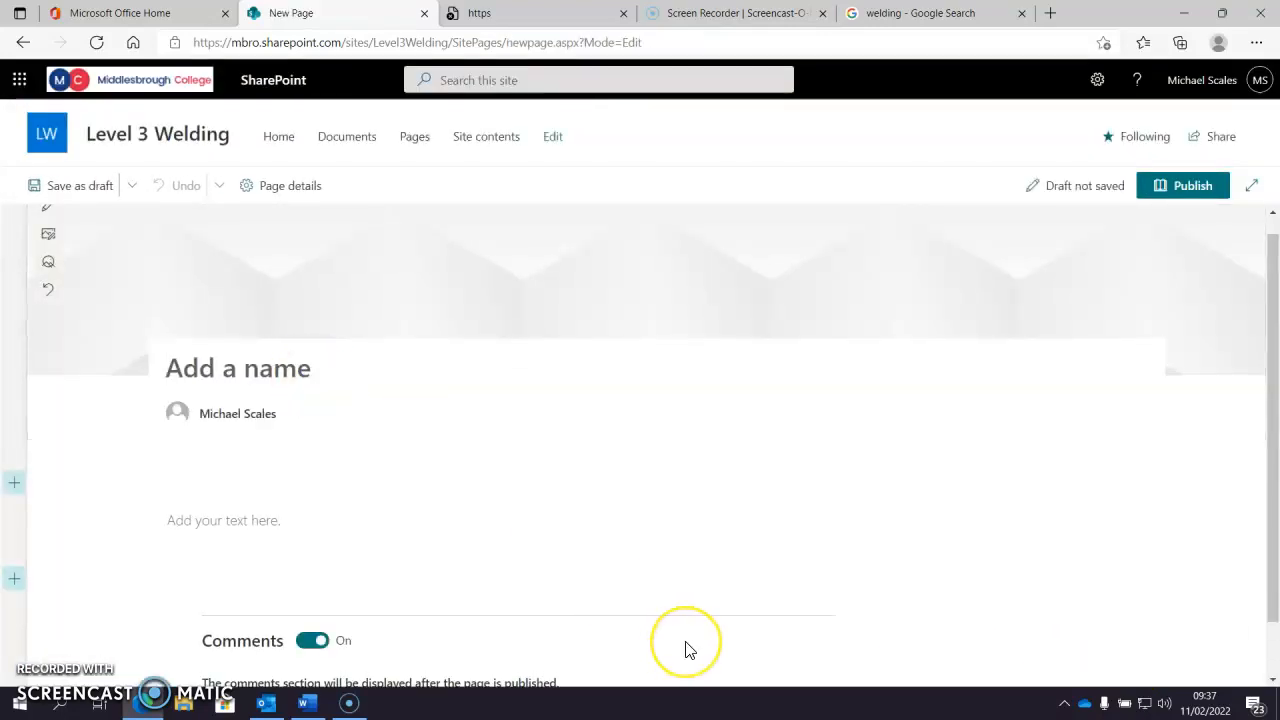
{"action": "type", "text": "Week 1 Unit 303 Introduction"}
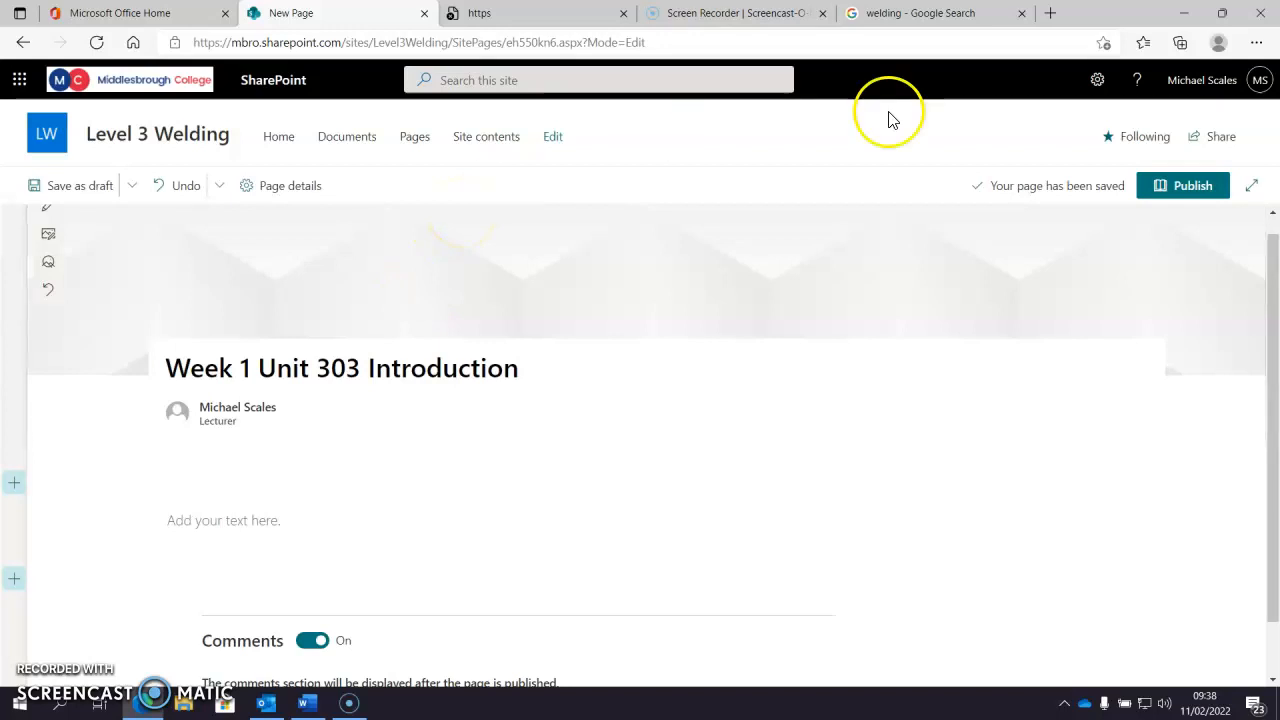
- Switch to the Google image results for welding and preview the waterwelders.com MIG welding photo as a banner candidate
{"action": "left_click", "coordinate": [910, 14]}
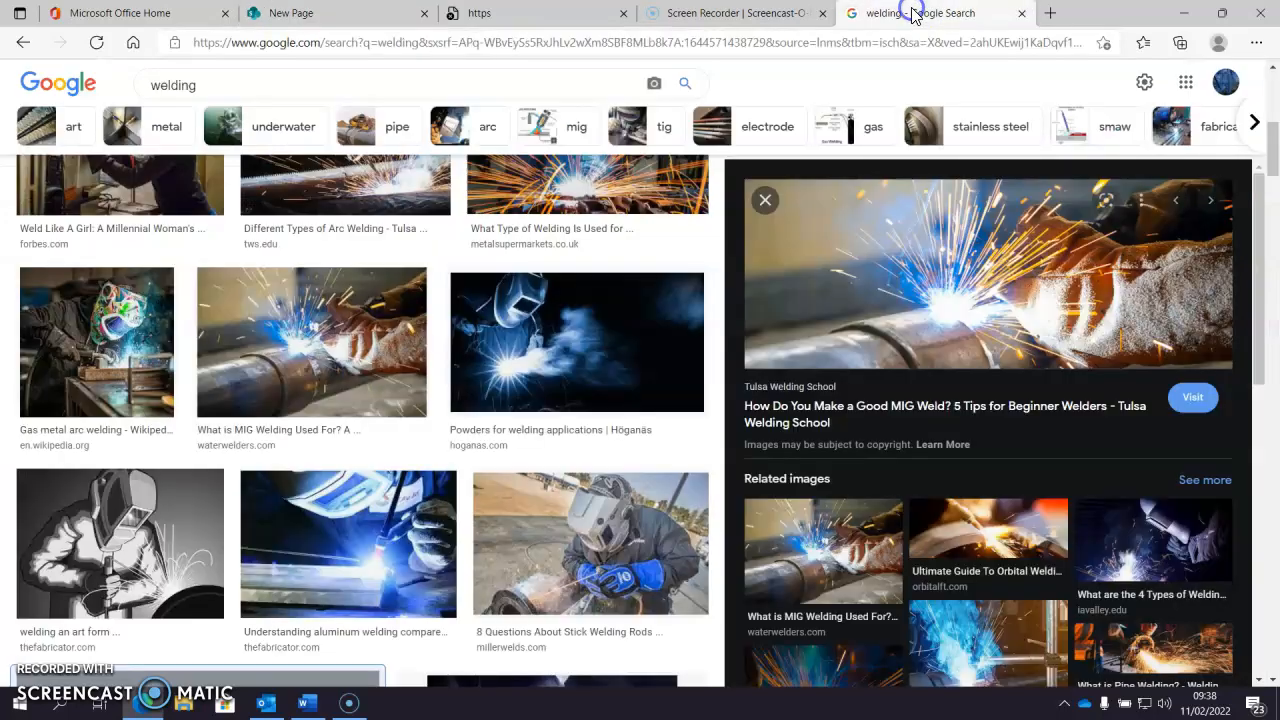
{"action": "left_click", "coordinate": [765, 200]}
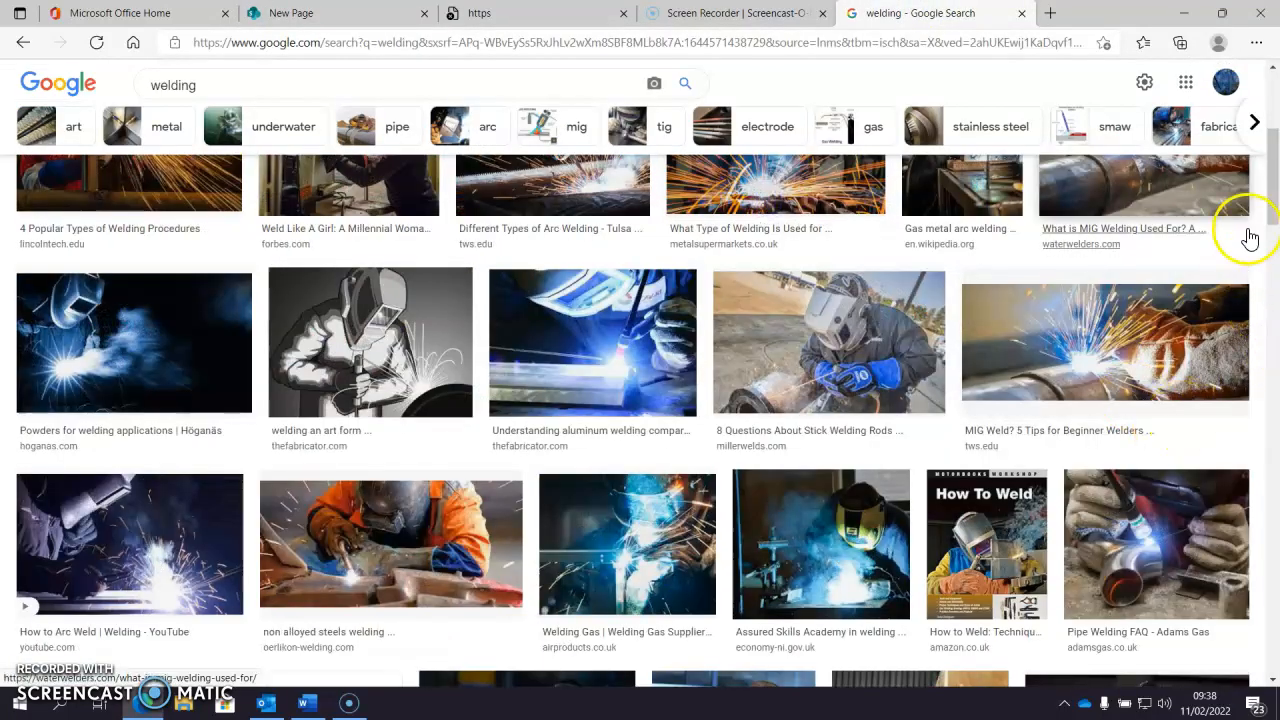
{"action": "scroll", "coordinate": [1275, 197], "scroll_direction": "up", "scroll_amount": 1}
{"action": "left_click_drag", "start_coordinate": [1275, 197], "coordinate": [1275, 190]}
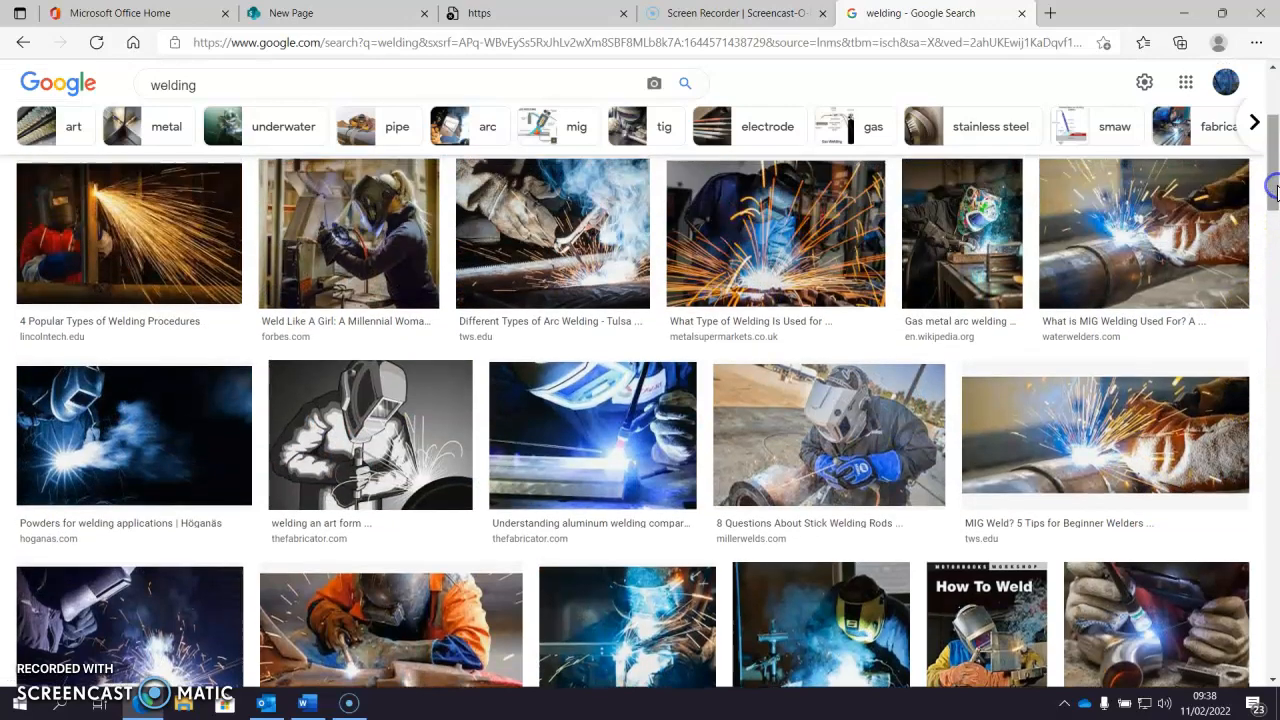
{"action": "left_click", "coordinate": [1117, 243]}
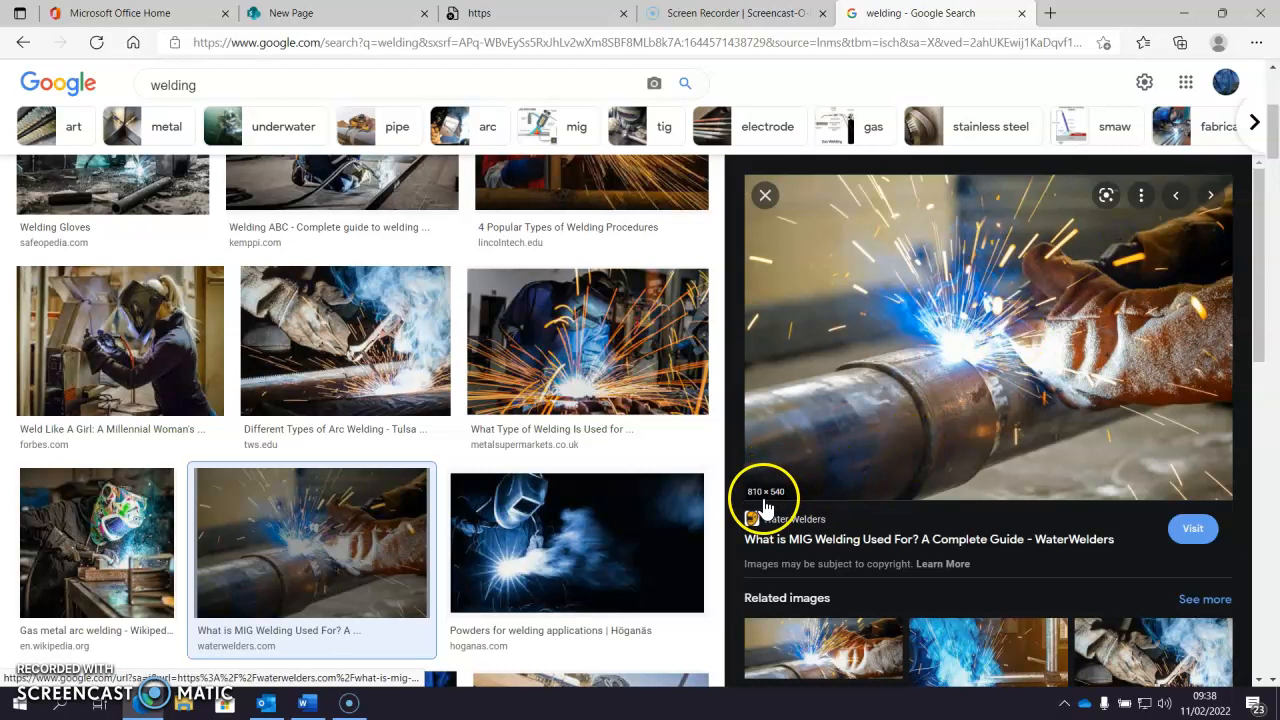
{"action": "left_click", "coordinate": [765, 195]}
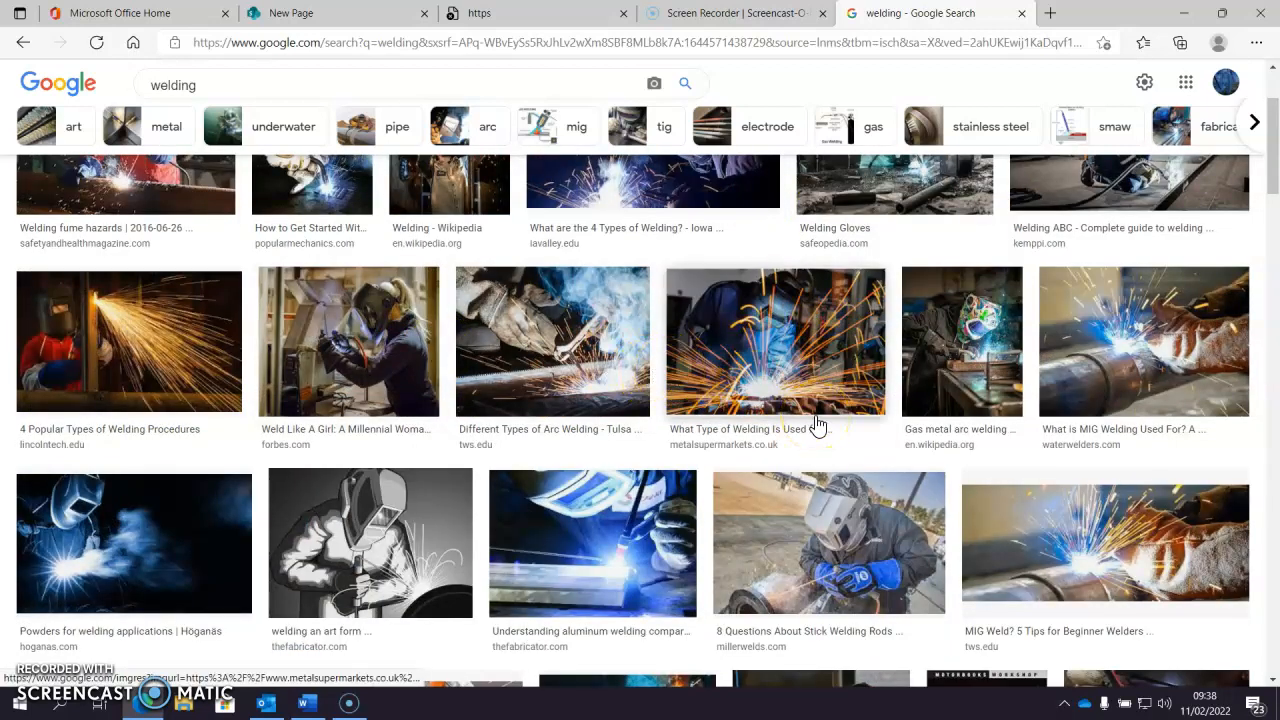
- Preview the wide tws.edu MIG weld photo and save it to the Pictures folder as mig-welding (1).jpg
{"action": "right_click", "coordinate": [1028, 549]}
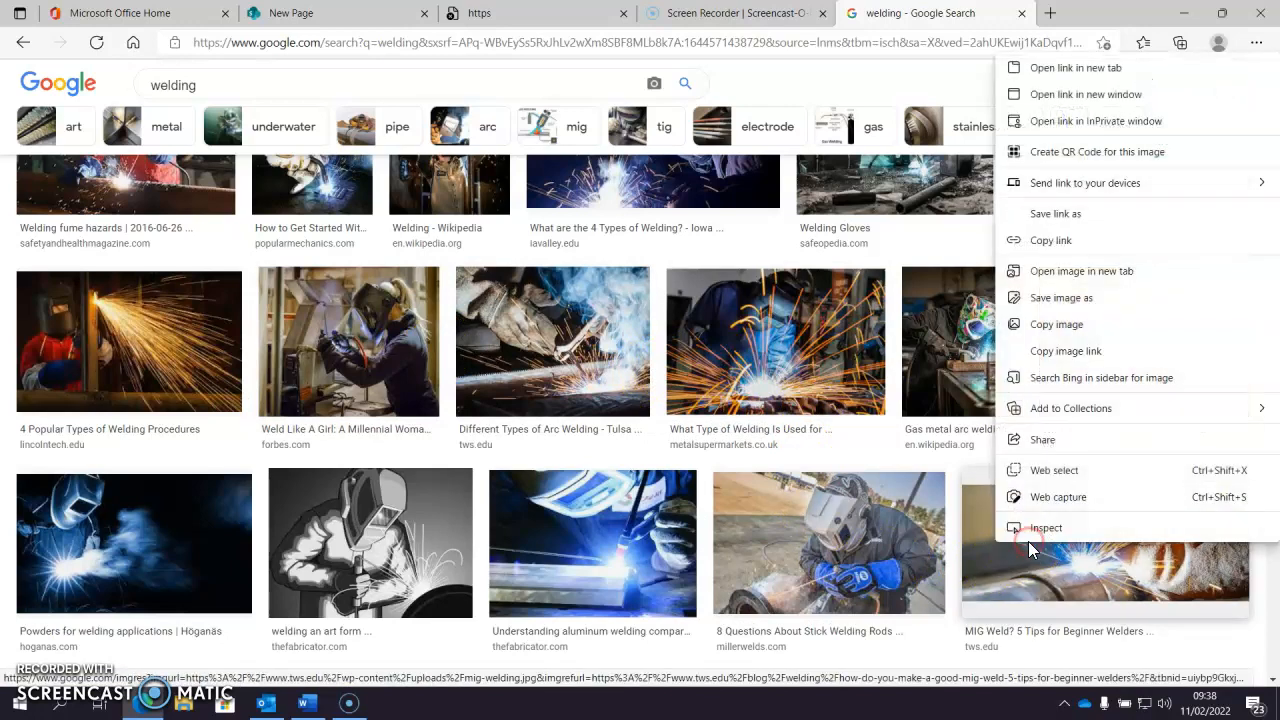
{"action": "left_click", "coordinate": [1035, 551]}
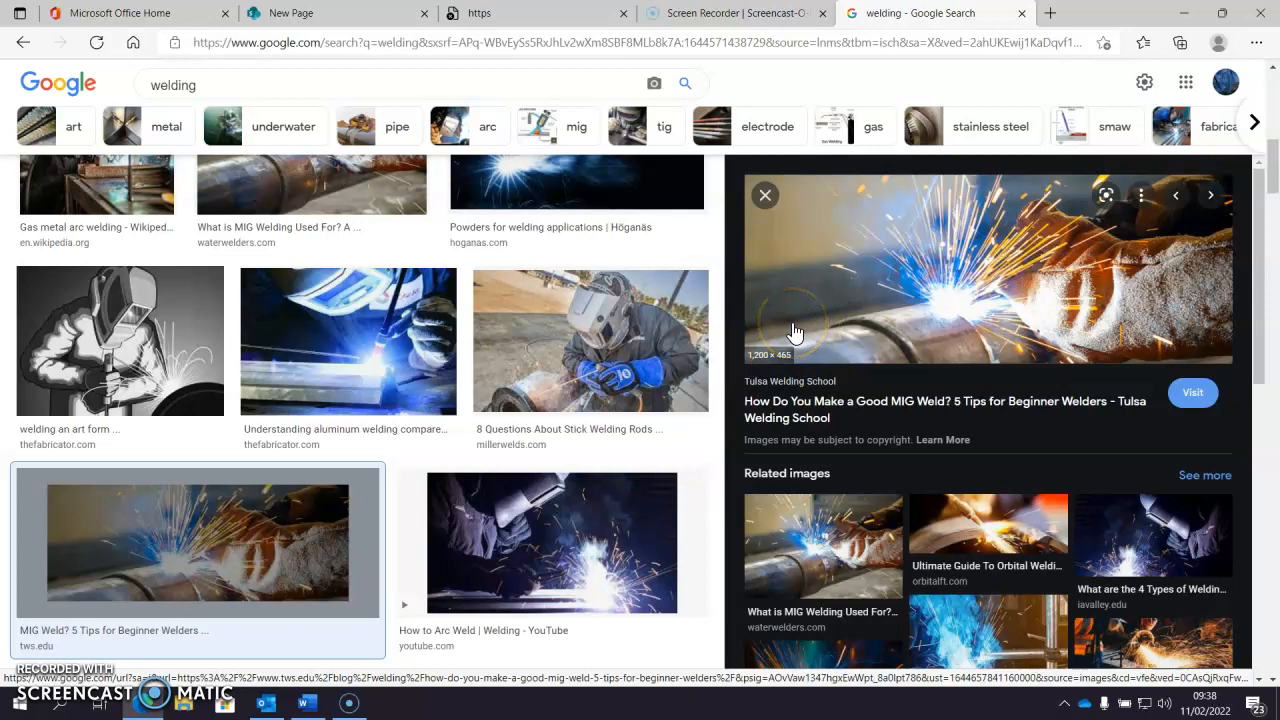
{"action": "right_click", "coordinate": [798, 266]}
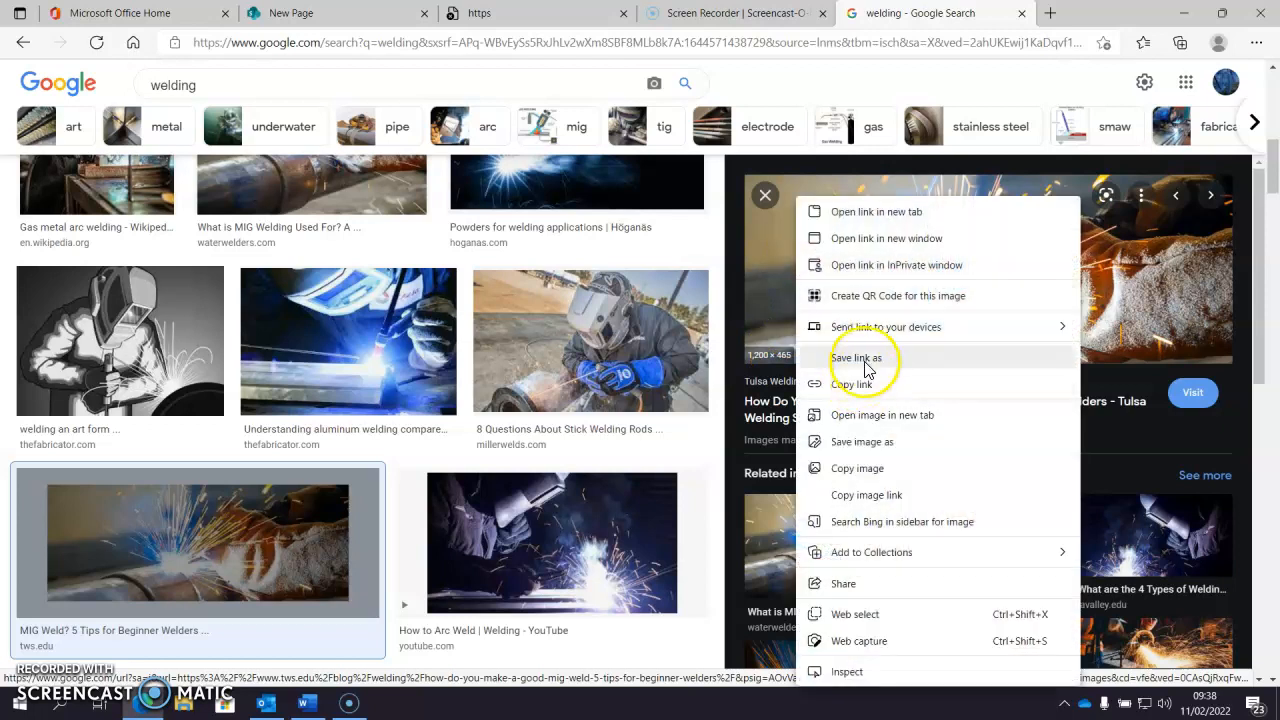
{"action": "left_click", "coordinate": [868, 448]}
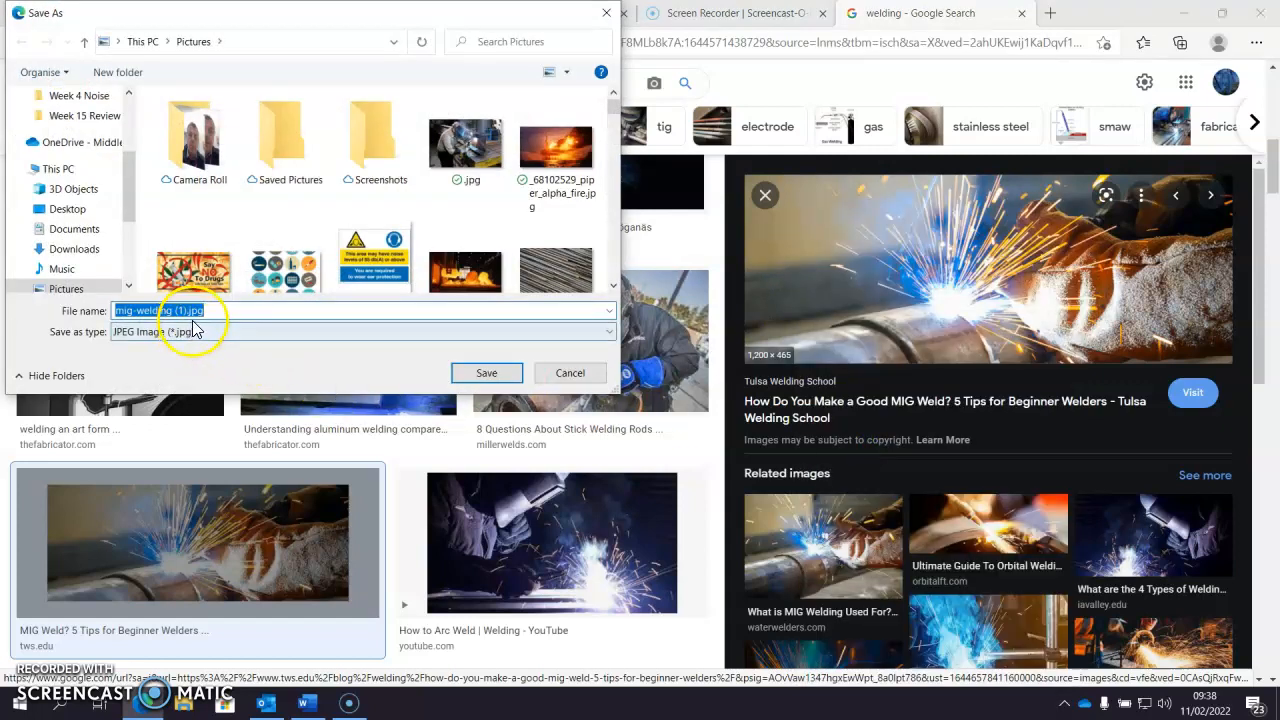
{"action": "left_click", "coordinate": [486, 373]}
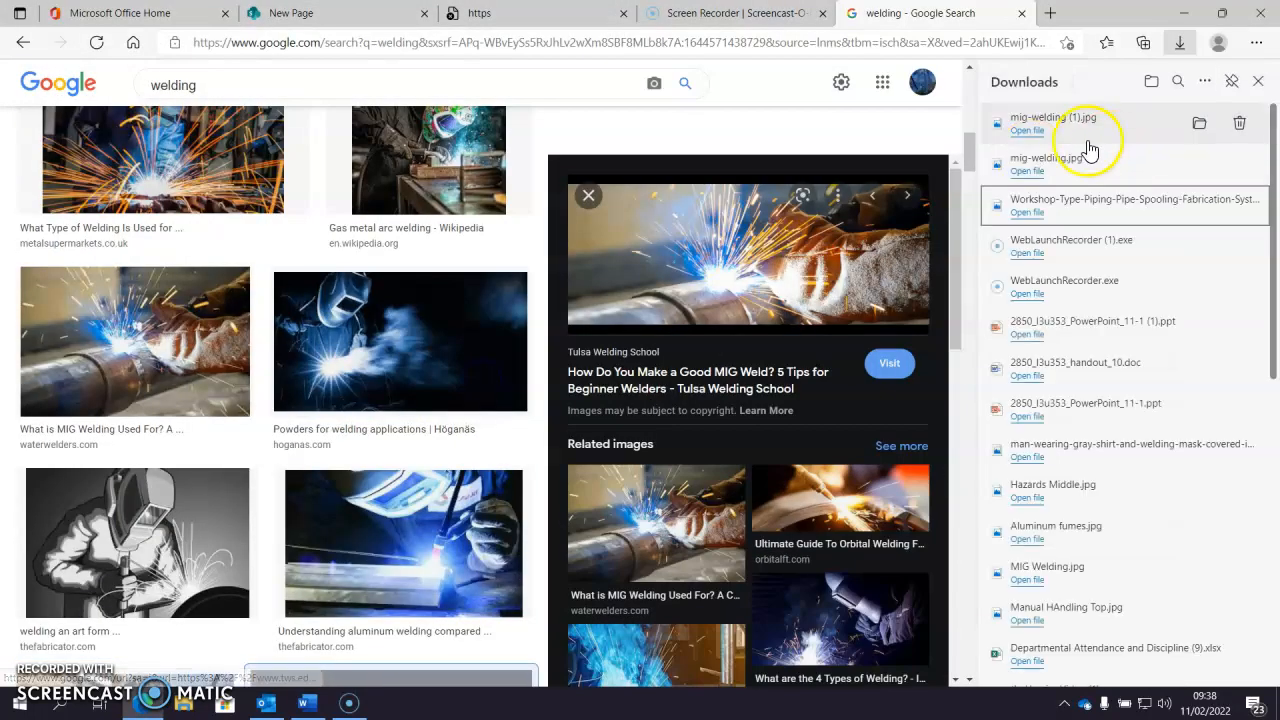
{"action": "left_click", "coordinate": [1257, 82]}
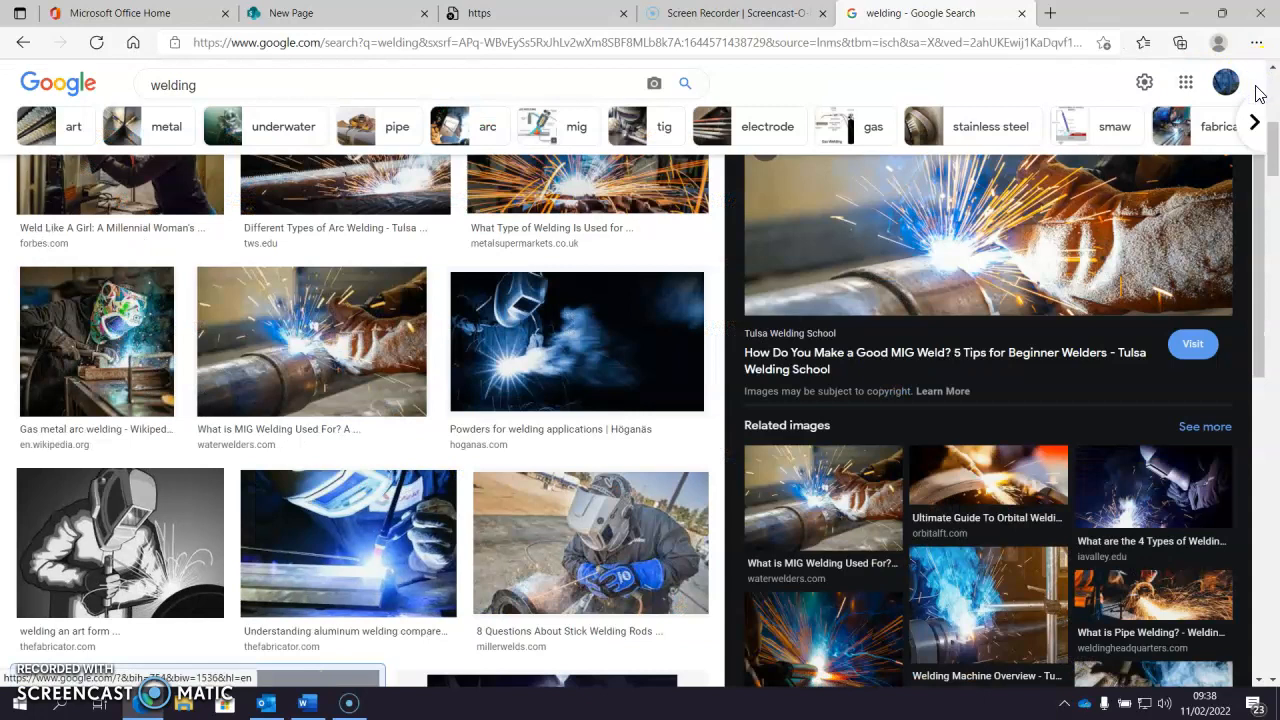
- Switch back to the new SharePoint page and upload mig-welding (1).jpg from Pictures as the title banner image
{"action": "left_click", "coordinate": [350, 18]}
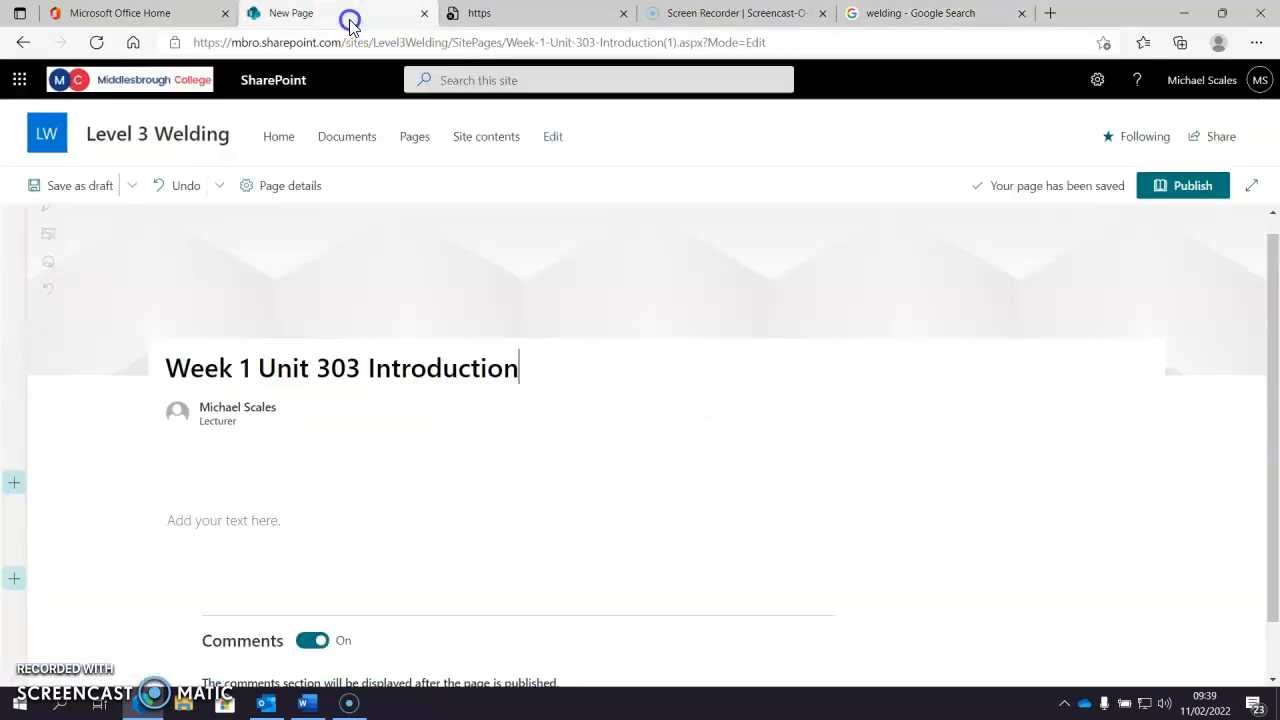
{"action": "left_click", "coordinate": [50, 238]}
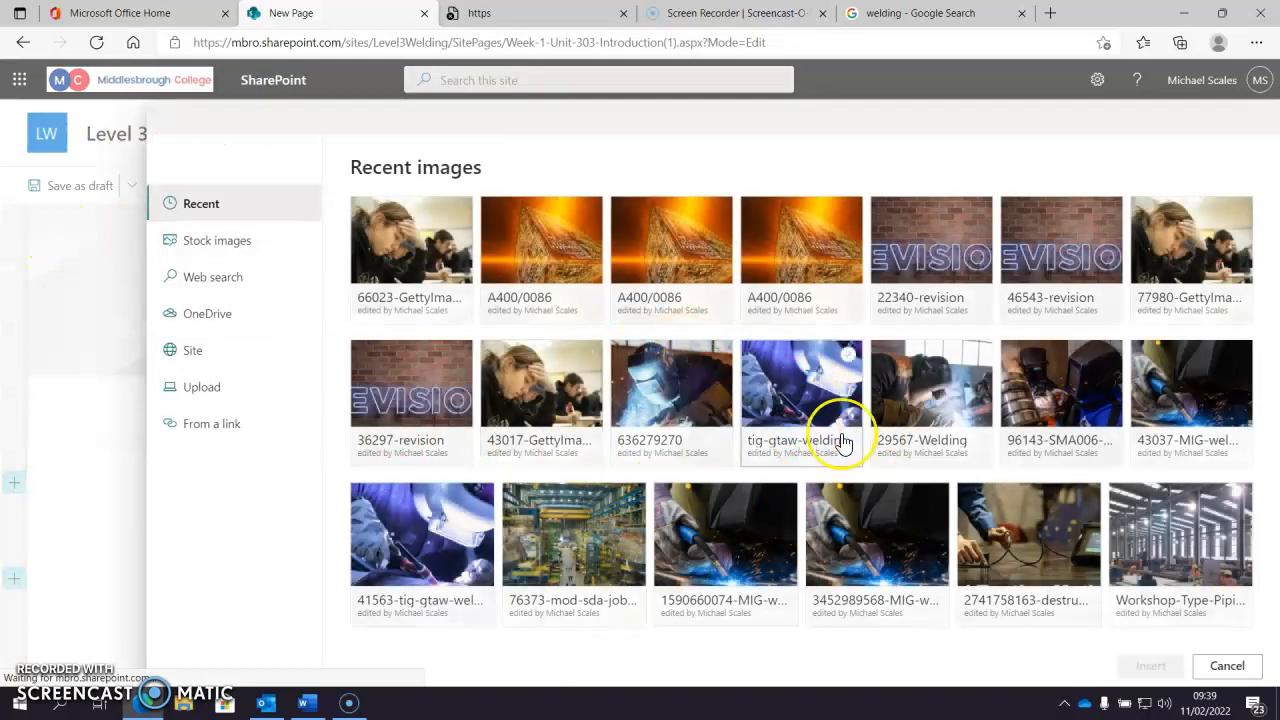
{"action": "left_click", "coordinate": [200, 390]}
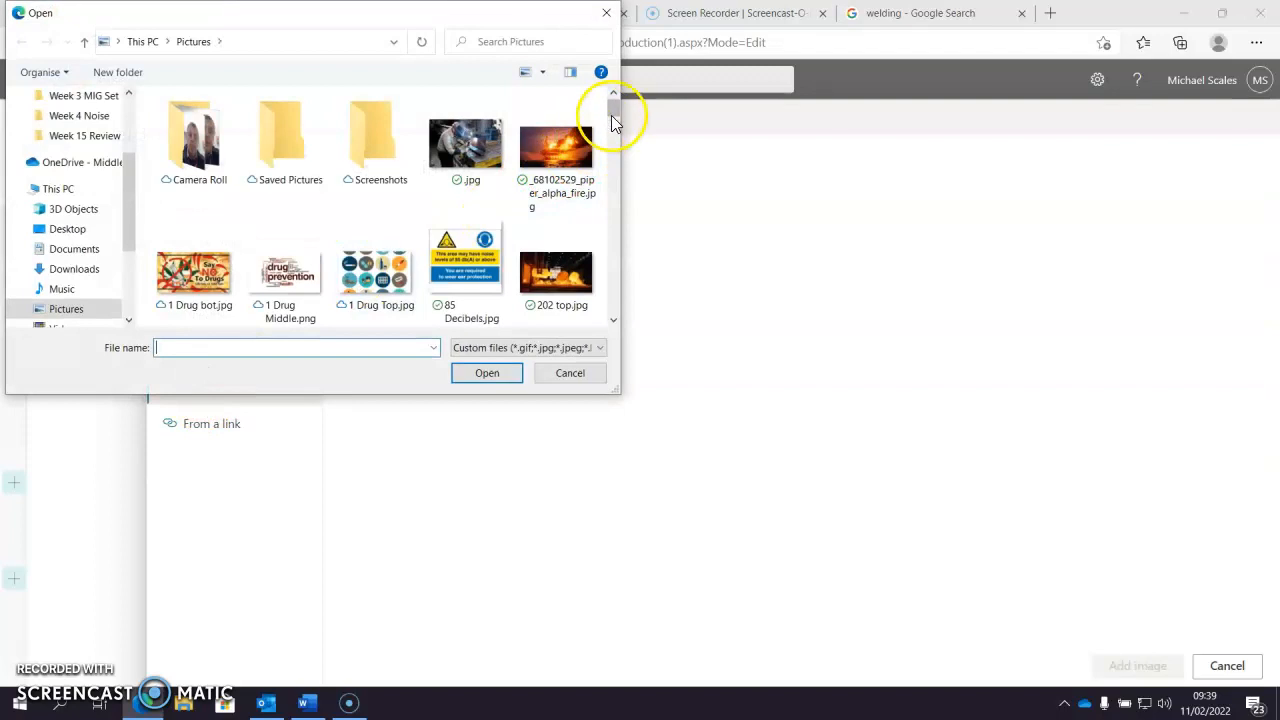
{"action": "left_click_drag", "start_coordinate": [611, 111], "coordinate": [621, 247]}
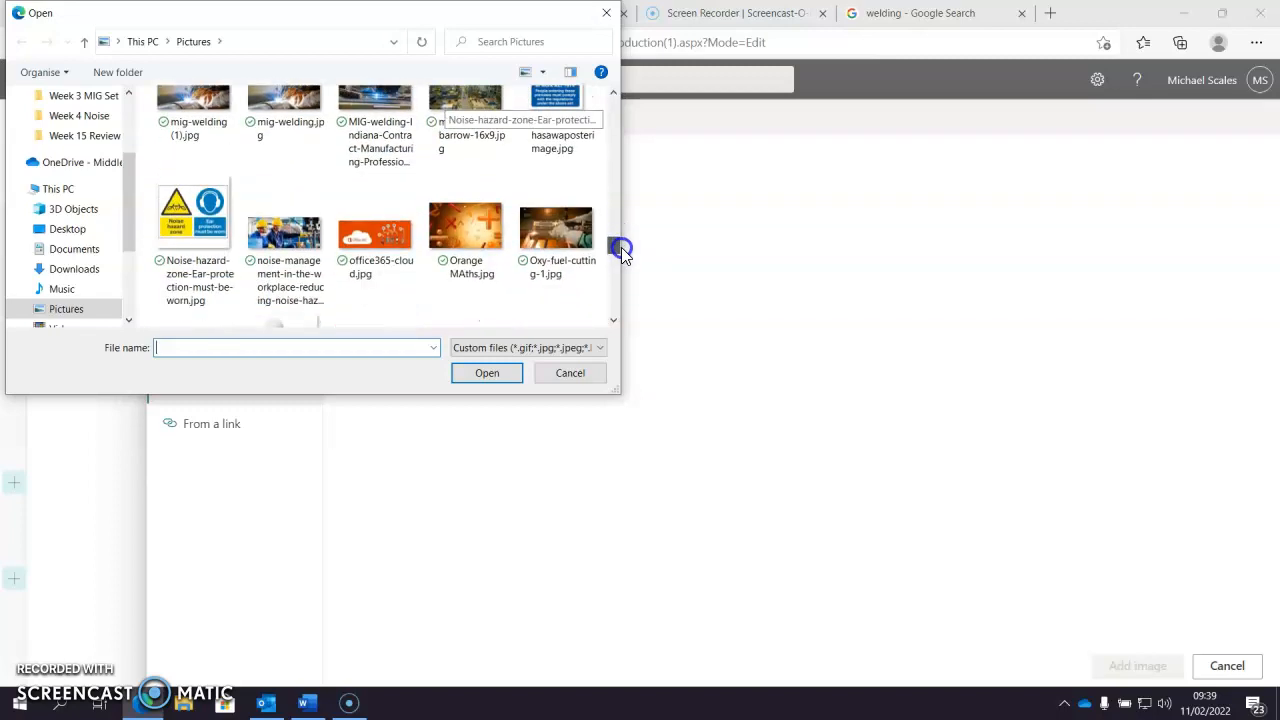
{"action": "left_click", "coordinate": [197, 114]}
{"action": "left_click", "coordinate": [487, 372]}
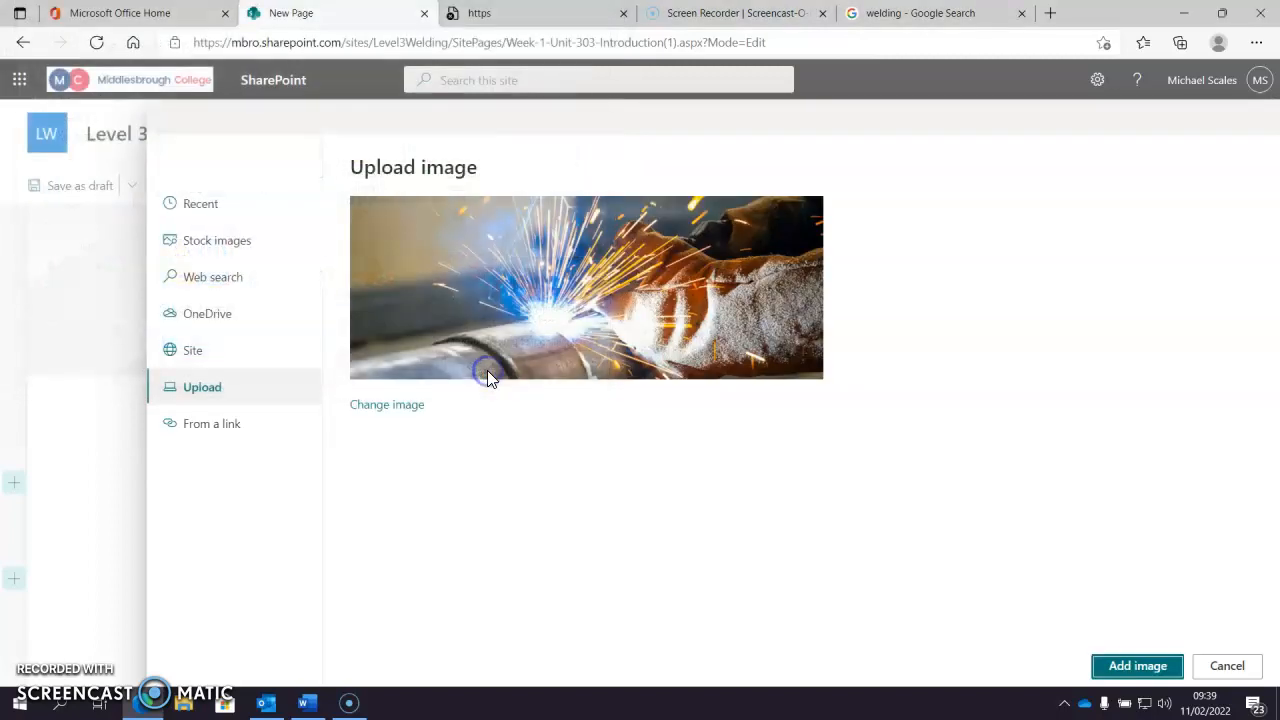
{"action": "left_click", "coordinate": [1138, 666]}
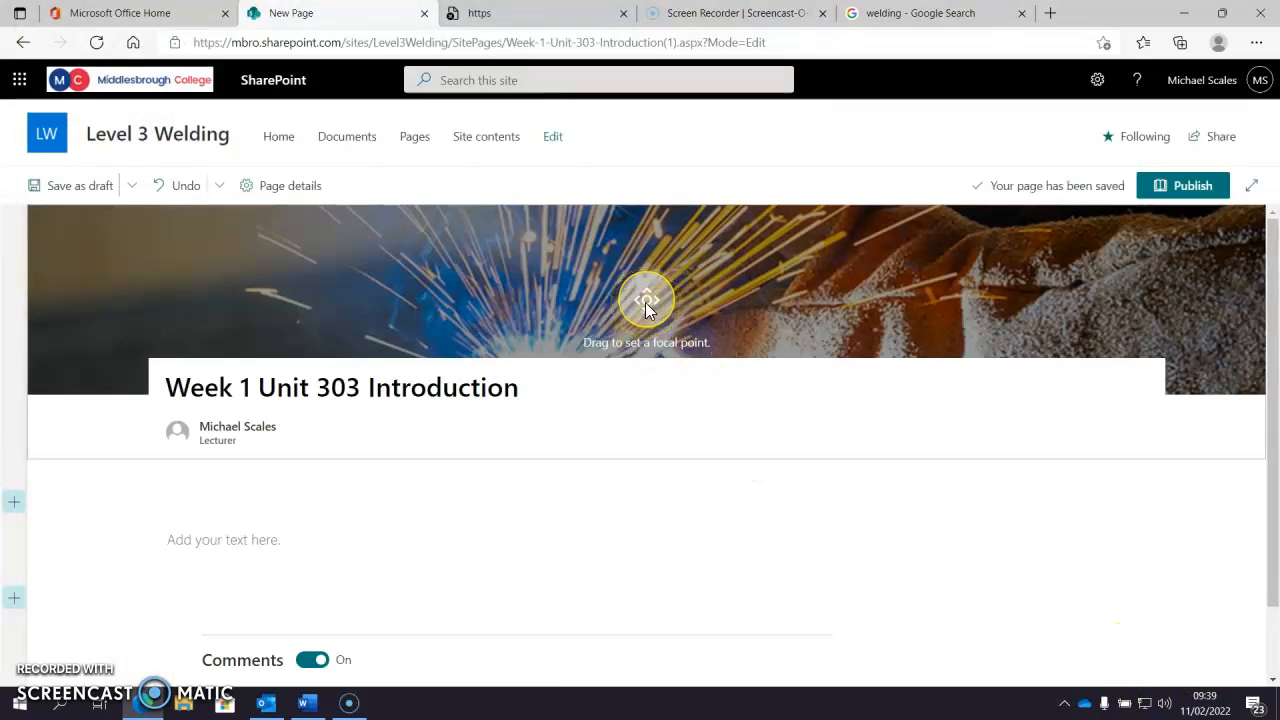
- Move the banner image's focal point down so the bright welding arc sits in view above the page title
{"action": "left_click_drag", "start_coordinate": [646, 305], "coordinate": [649, 363]}
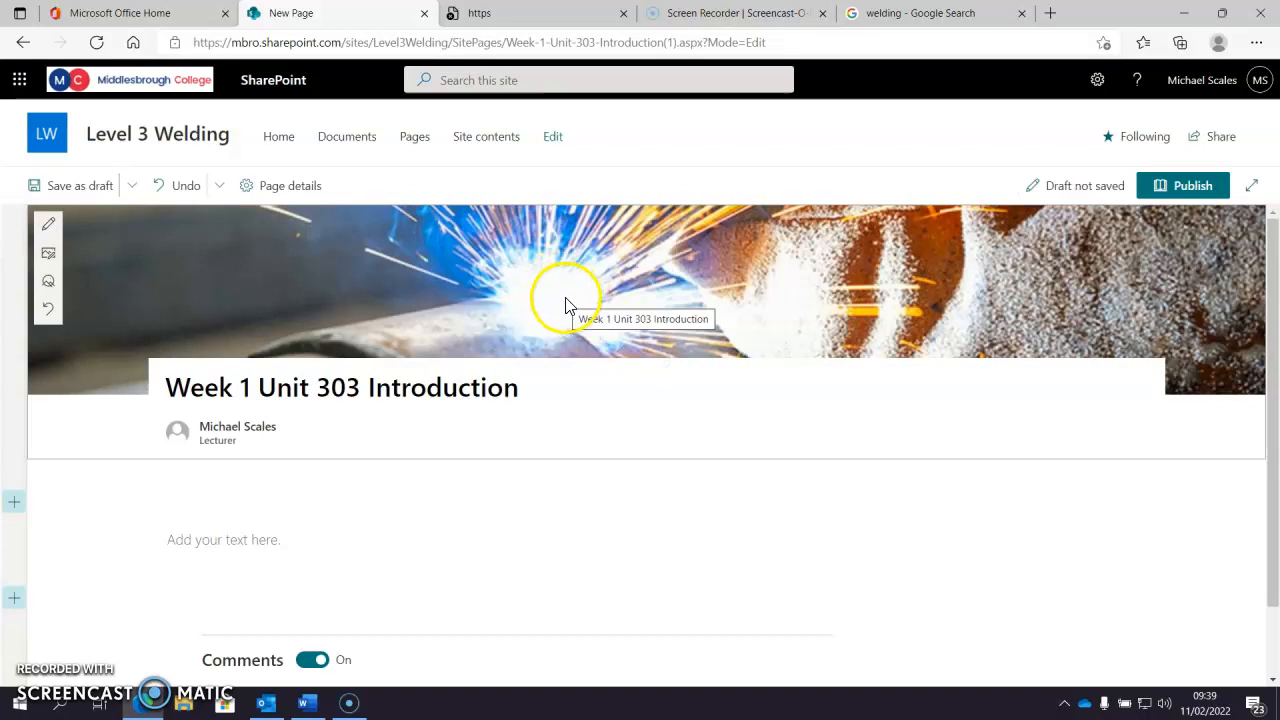
{"action": "left_click", "coordinate": [49, 289]}
{"action": "mouse_move", "coordinate": [641, 347]}
{"action": "left_mouse_down"}
{"action": "mouse_move", "coordinate": [726, 345]}
{"action": "mouse_move", "coordinate": [526, 315]}
{"action": "mouse_move", "coordinate": [674, 330]}
{"action": "mouse_move", "coordinate": [668, 363]}
{"action": "left_mouse_up"}
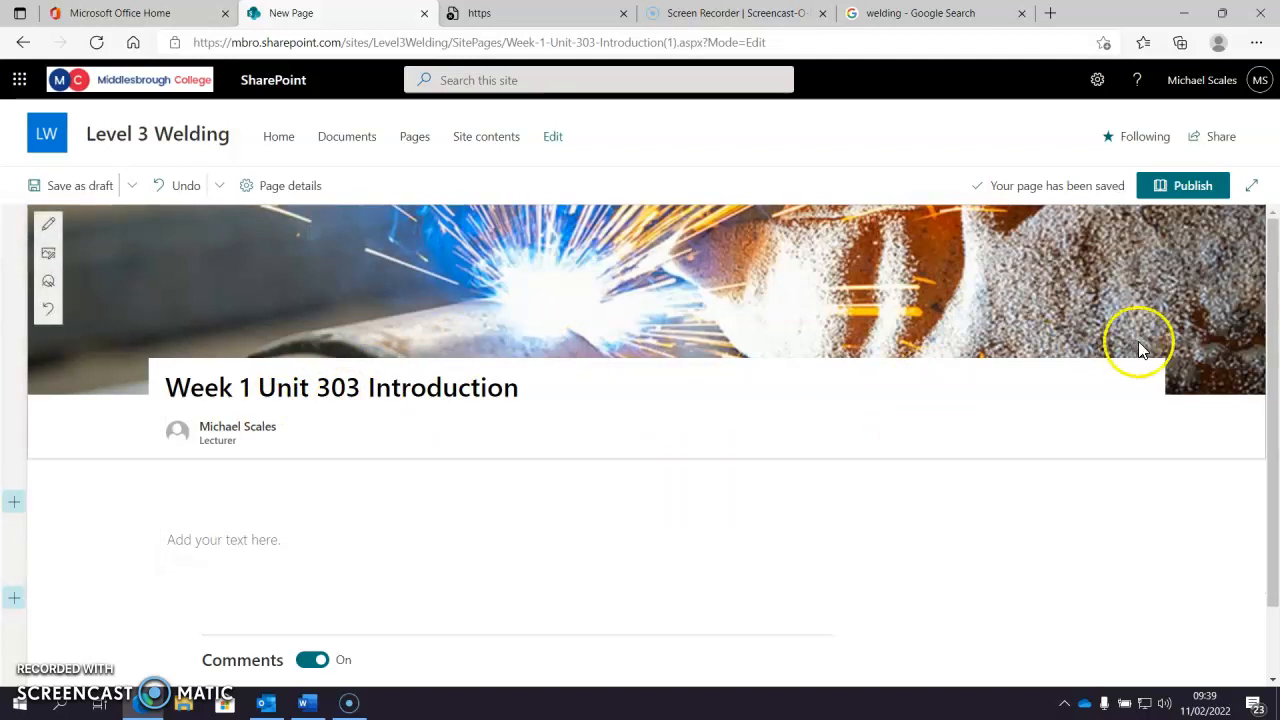
- Publish the Week 1 Unit 303 Introduction page and copy its page address
{"action": "left_click", "coordinate": [1185, 188]}
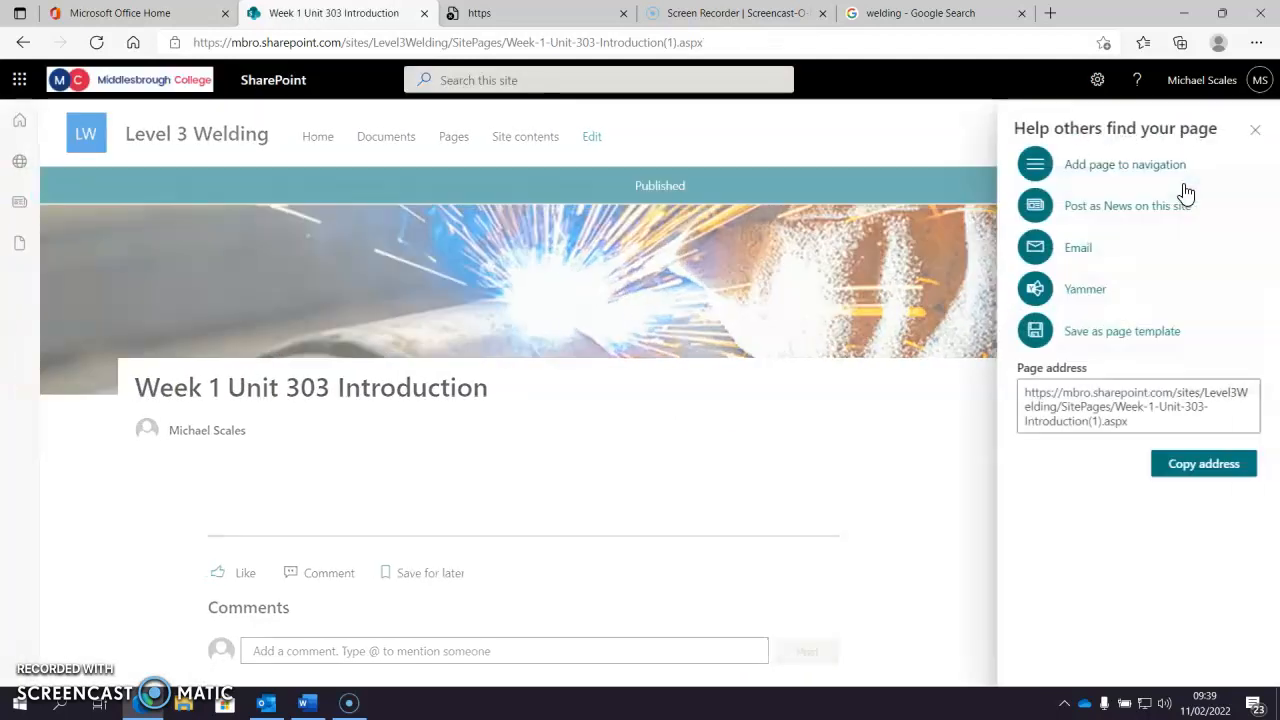
{"action": "left_click", "coordinate": [1200, 465]}
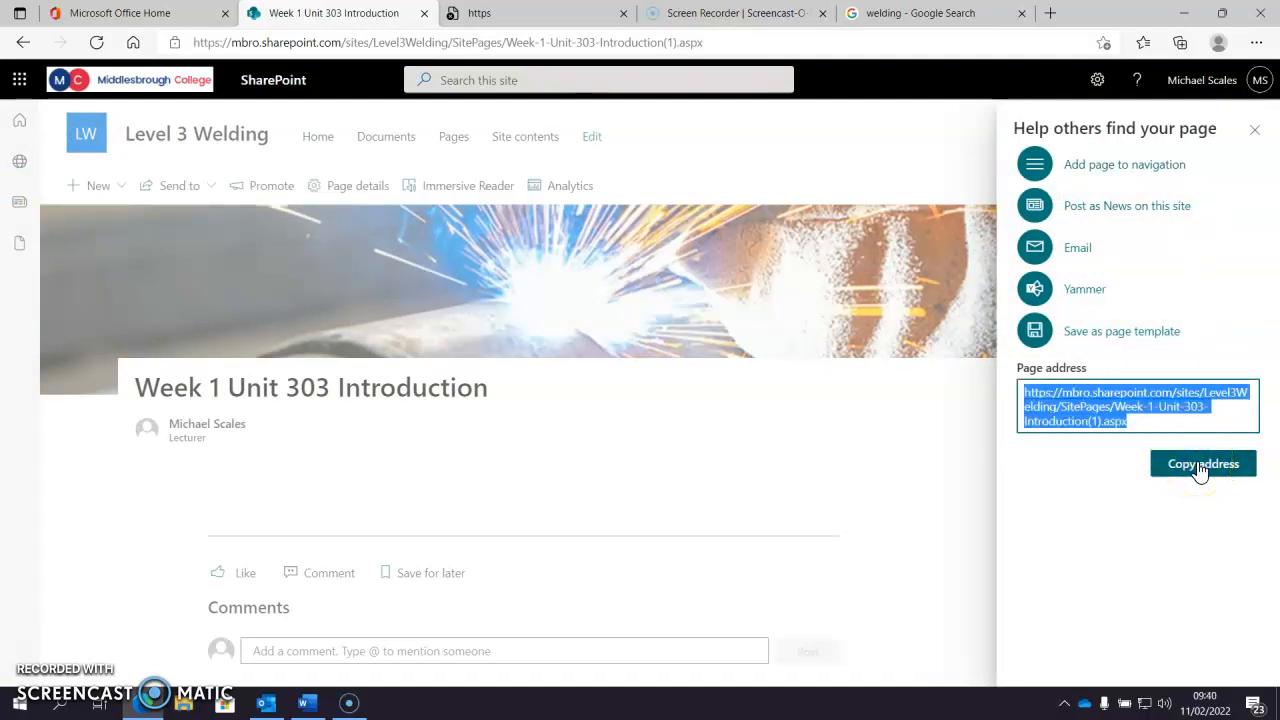
- Open the Unit 303 Principles of Welding page from the site's home page and put it in edit mode
{"action": "left_click", "coordinate": [318, 146]}
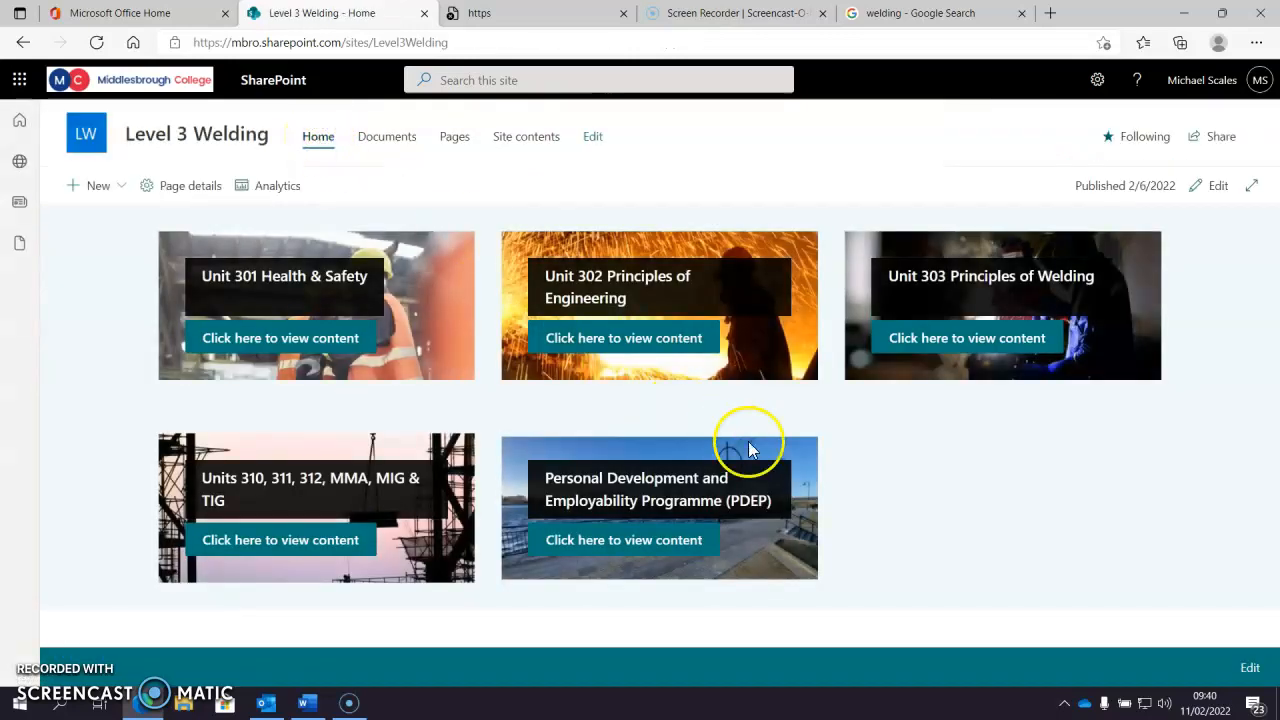
{"action": "left_click", "coordinate": [963, 341]}
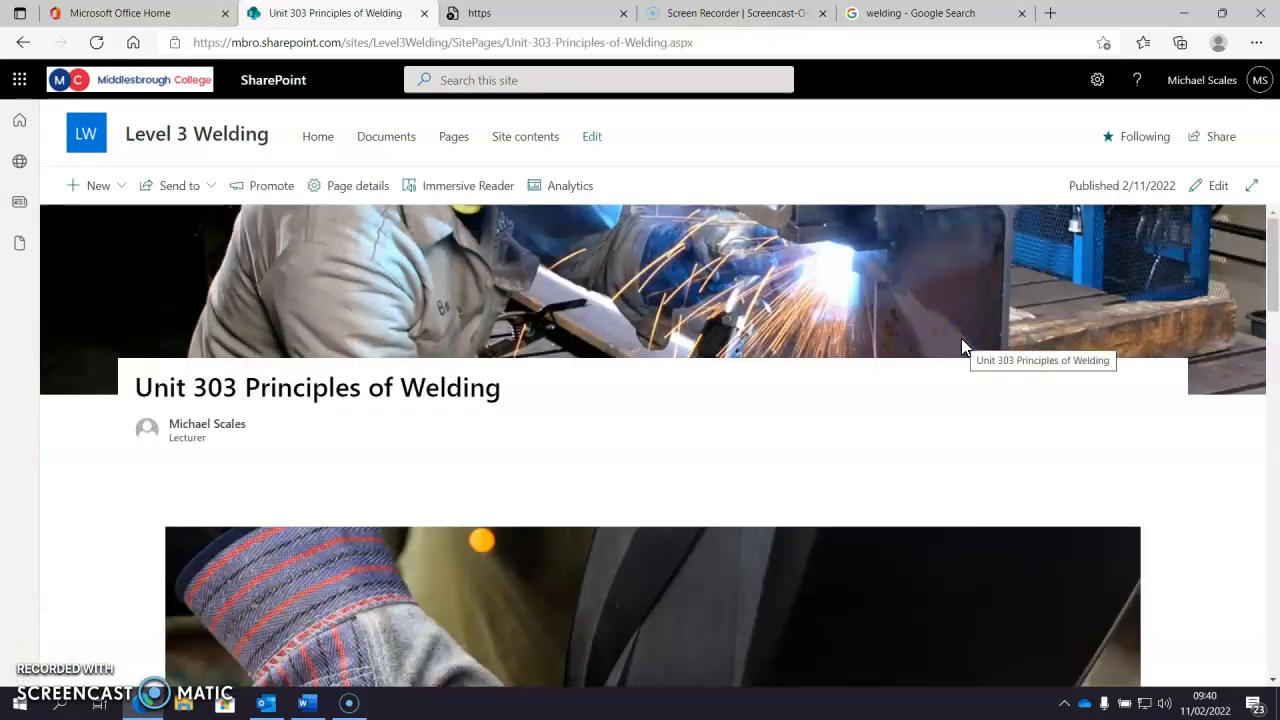
{"action": "mouse_move", "coordinate": [1272, 268]}
{"action": "left_mouse_down"}
{"action": "mouse_move", "coordinate": [1274, 420]}
{"action": "mouse_move", "coordinate": [1274, 268]}
{"action": "left_mouse_up"}
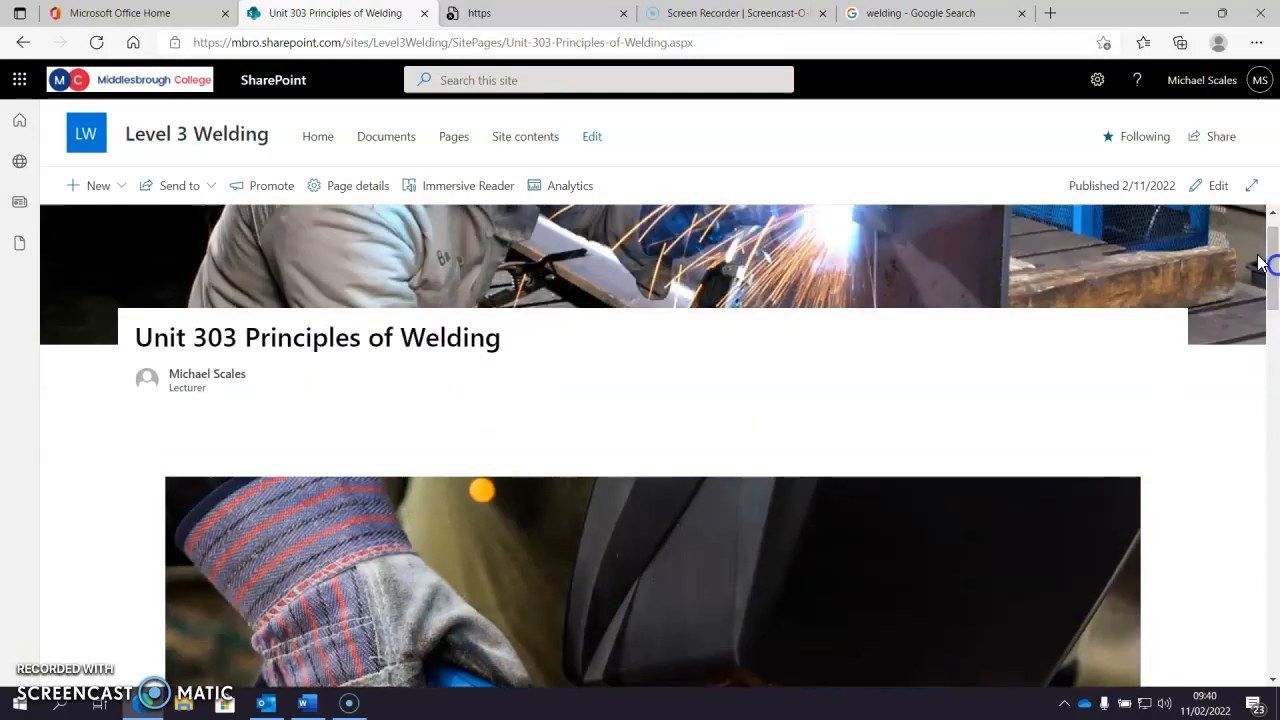
{"action": "left_click", "coordinate": [1216, 188]}
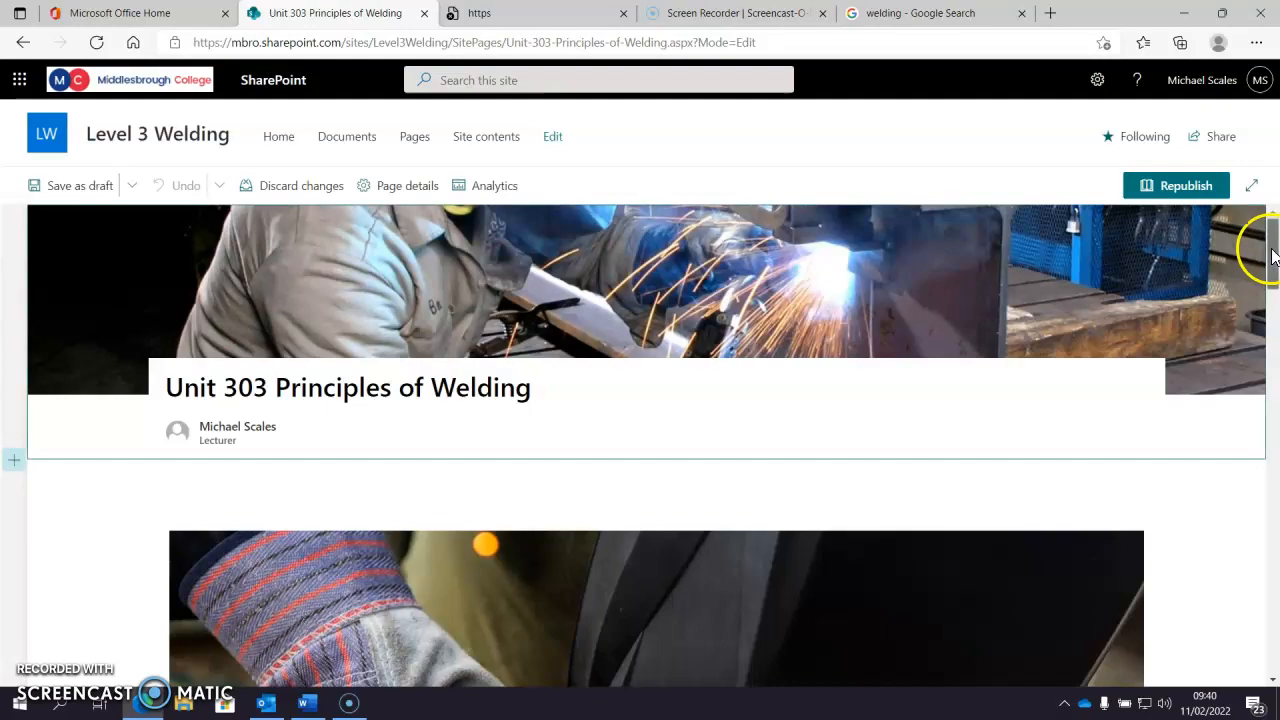
- Paste the copied page address as the button link of the Week 1 Unit 303 Introduction call to action and republish the page
{"action": "left_click_drag", "start_coordinate": [1272, 258], "coordinate": [1265, 528]}
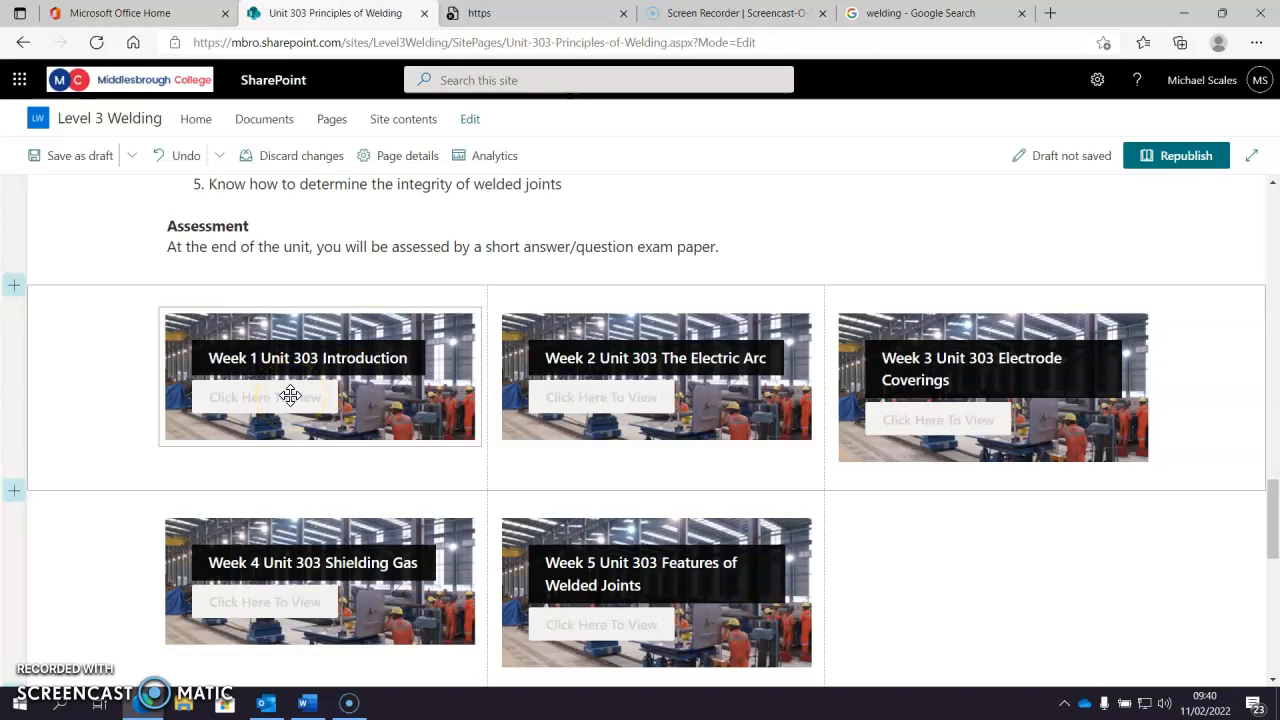
{"action": "left_click", "coordinate": [290, 396]}
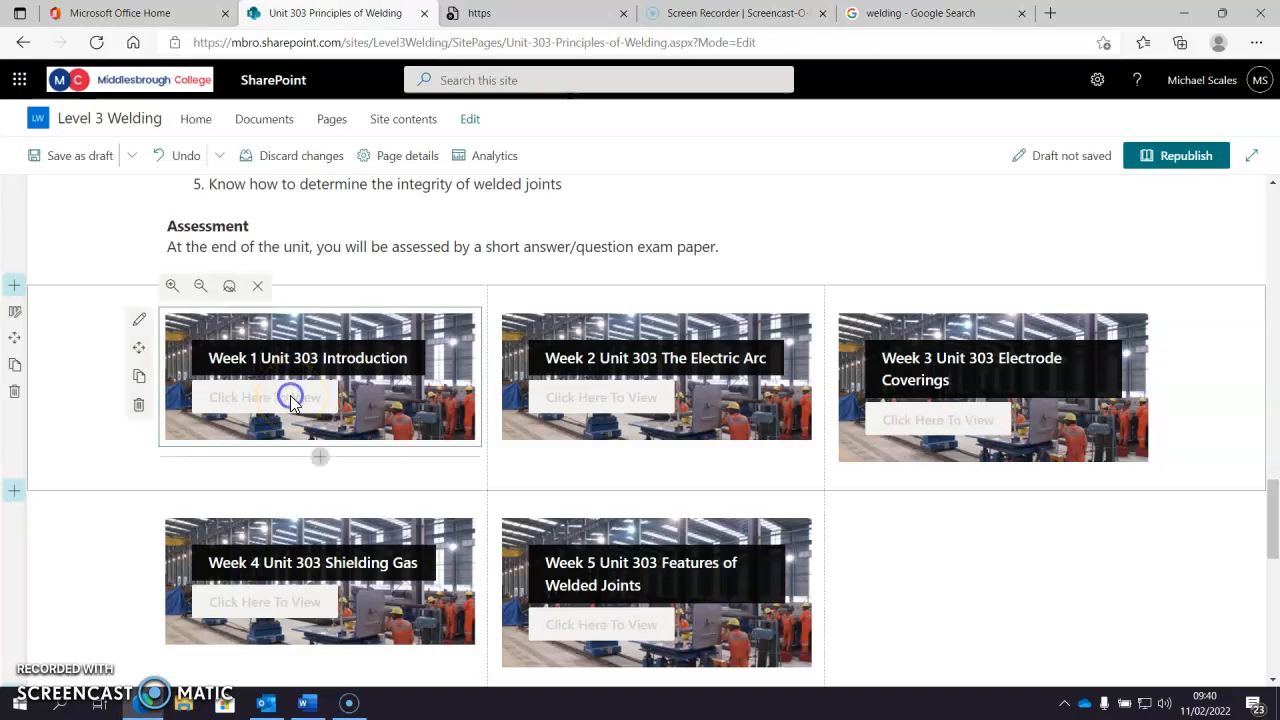
{"action": "left_click", "coordinate": [140, 323]}
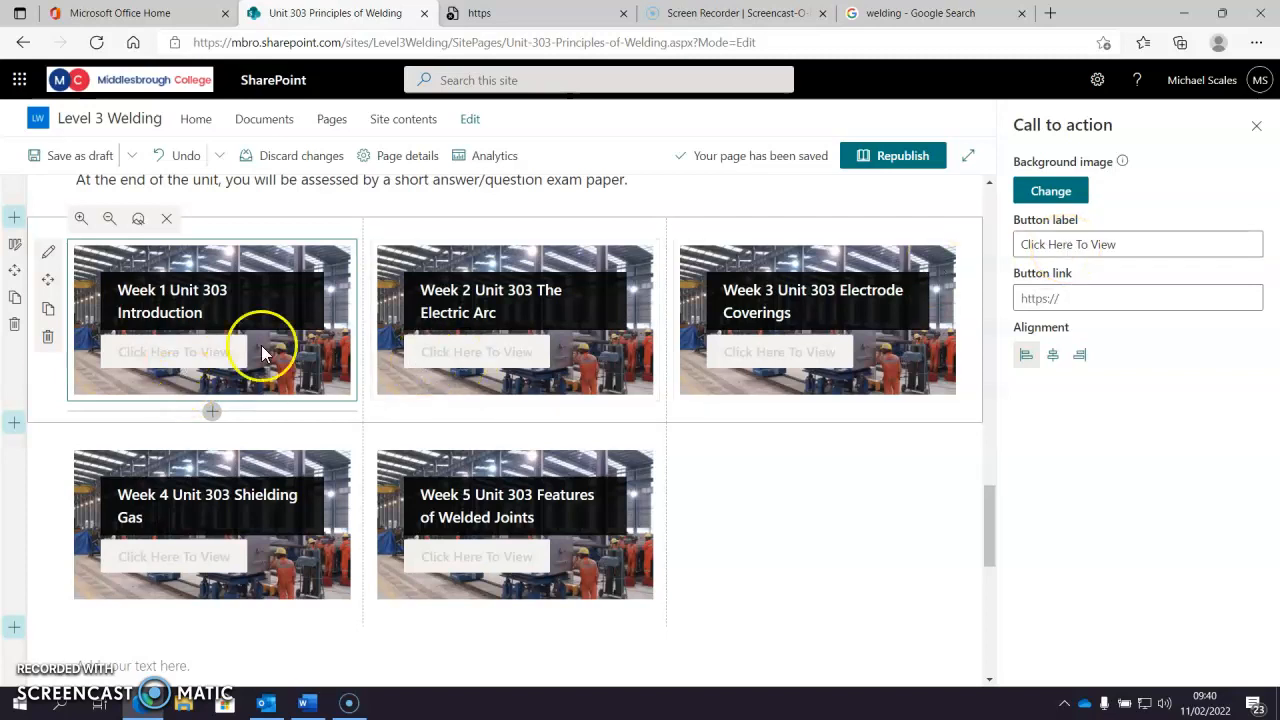
{"action": "right_click", "coordinate": [1047, 303]}
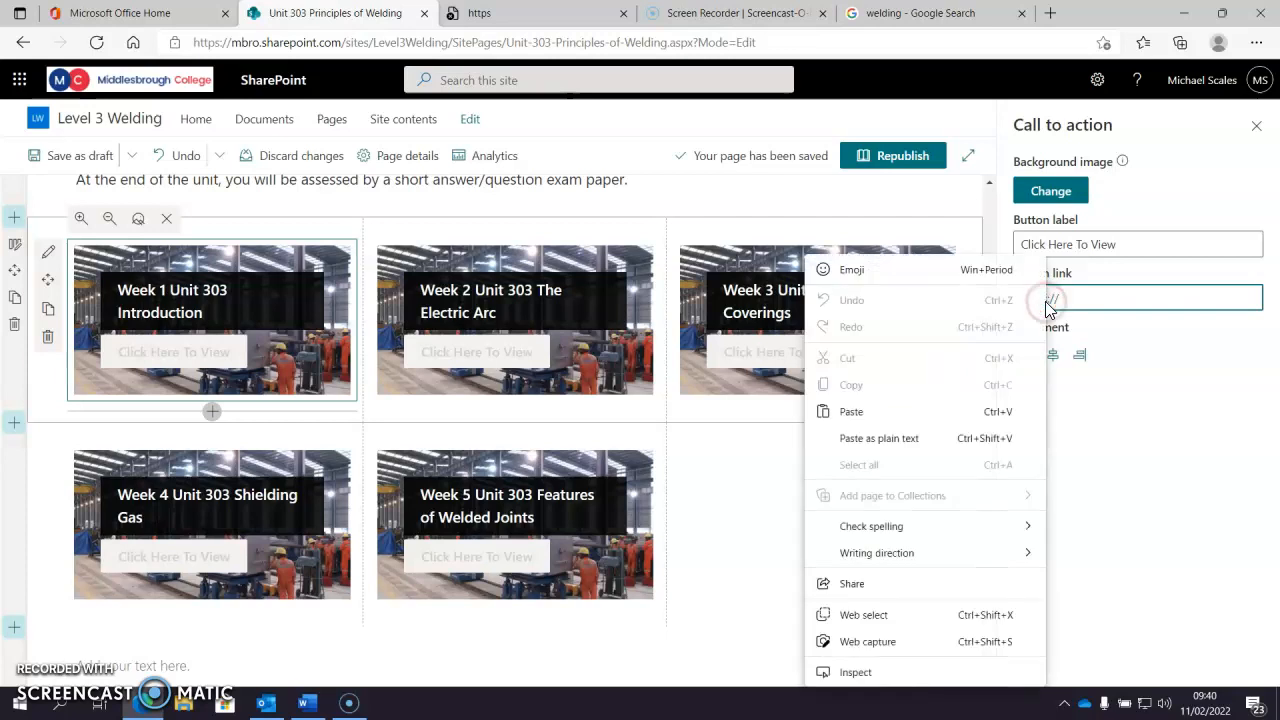
{"action": "left_click", "coordinate": [853, 411]}
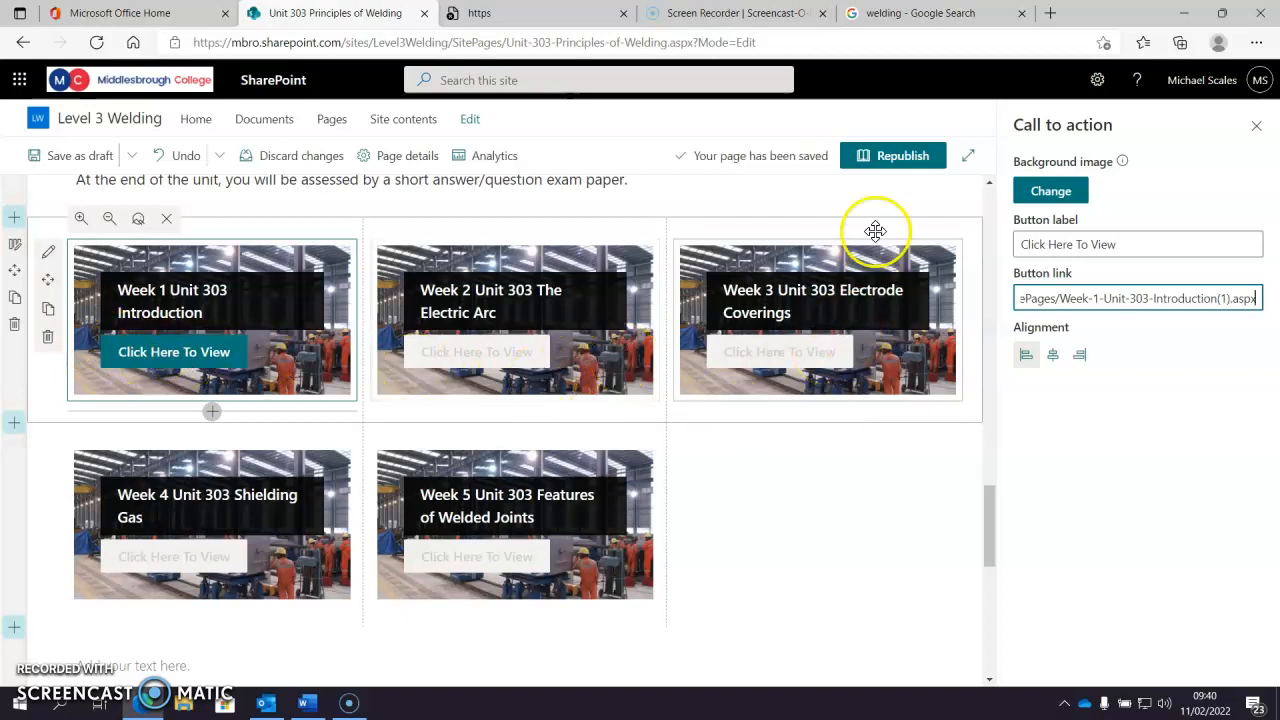
{"action": "left_click", "coordinate": [899, 155]}
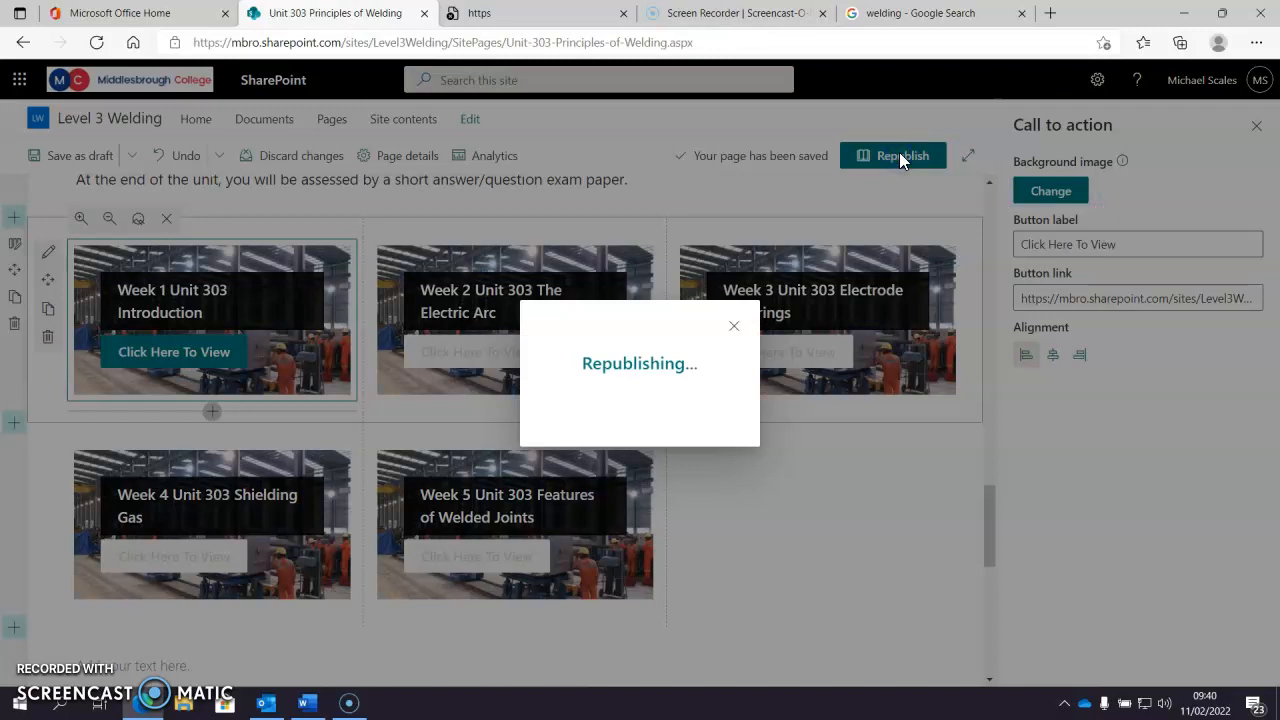
- Follow the Week 1 Unit 303 Introduction button, check the linked page, and return to the lesson tiles on the Unit 303 page
{"action": "left_click_drag", "start_coordinate": [1272, 540], "coordinate": [1275, 487]}
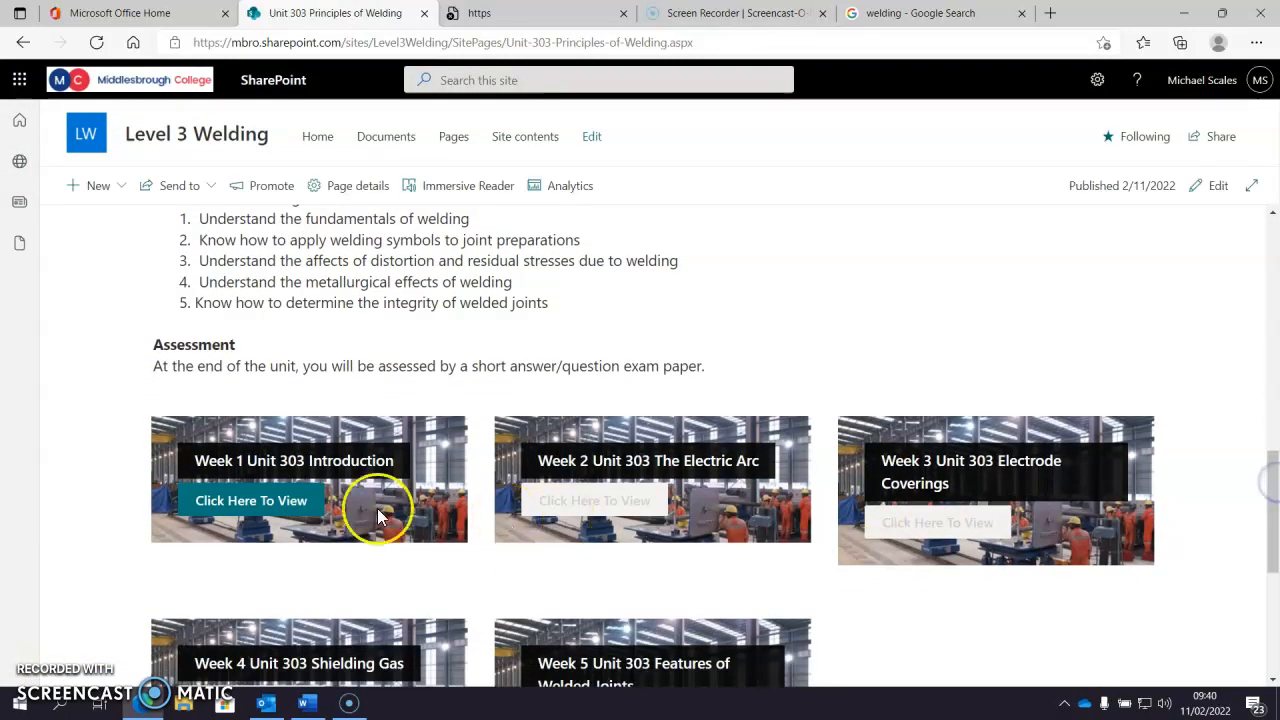
{"action": "left_click", "coordinate": [285, 497]}
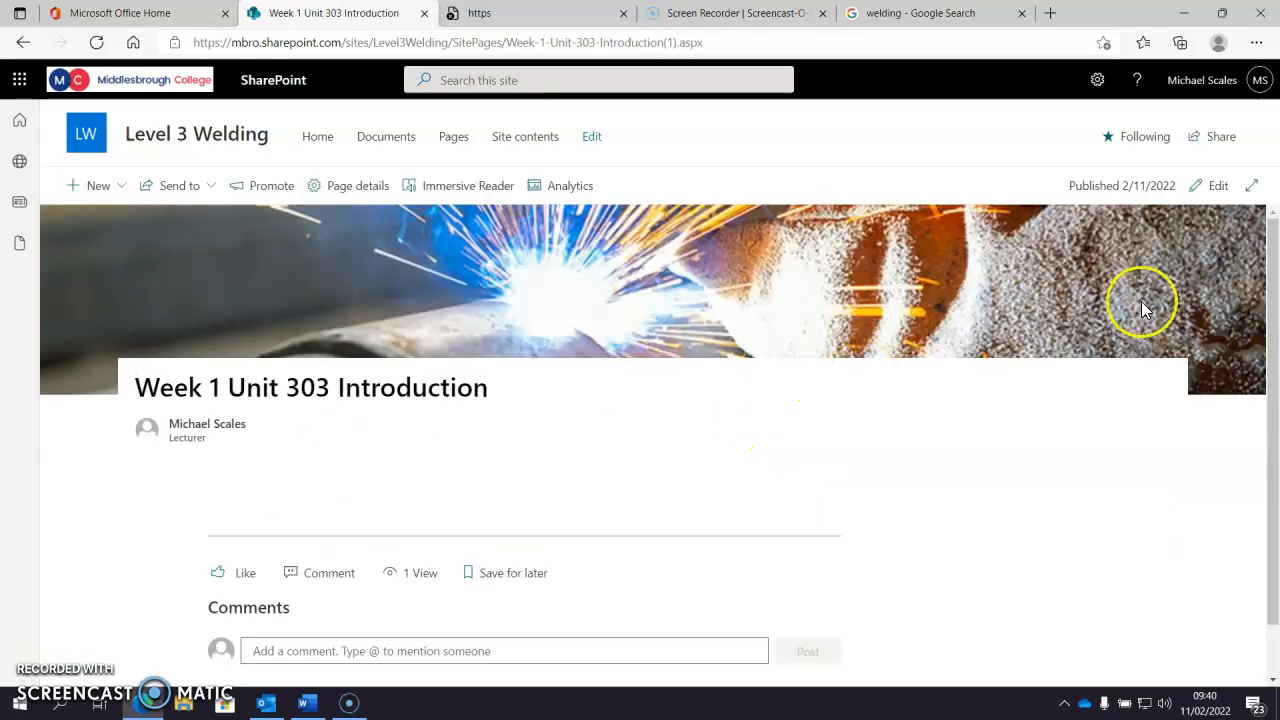
{"action": "left_click_drag", "start_coordinate": [1271, 255], "coordinate": [1273, 410]}
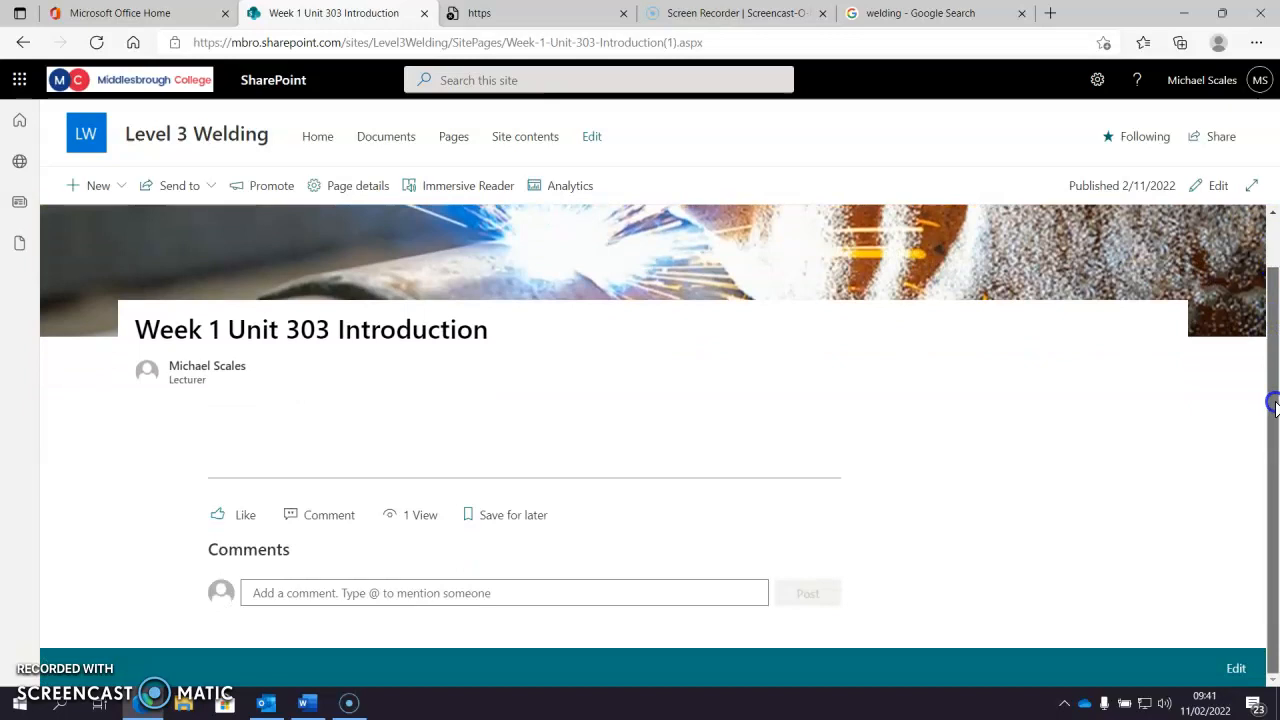
{"action": "left_click_drag", "start_coordinate": [1278, 352], "coordinate": [1271, 243]}
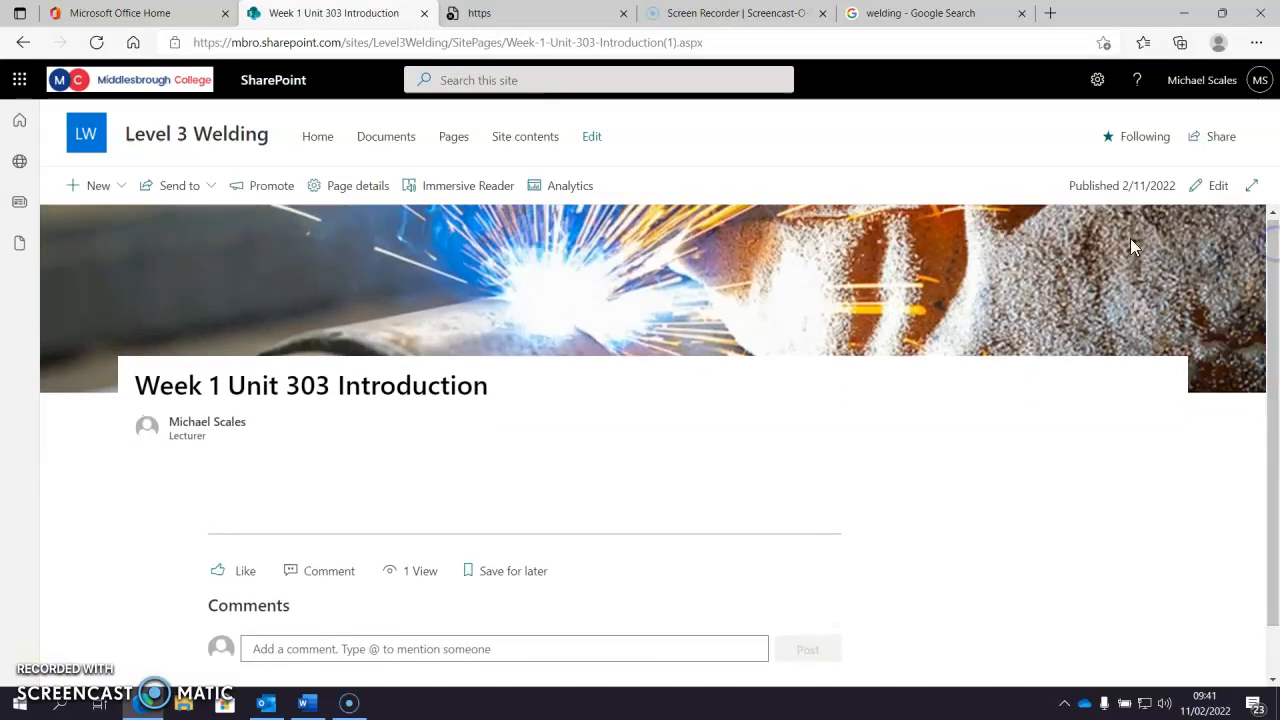
{"action": "left_click", "coordinate": [23, 43]}
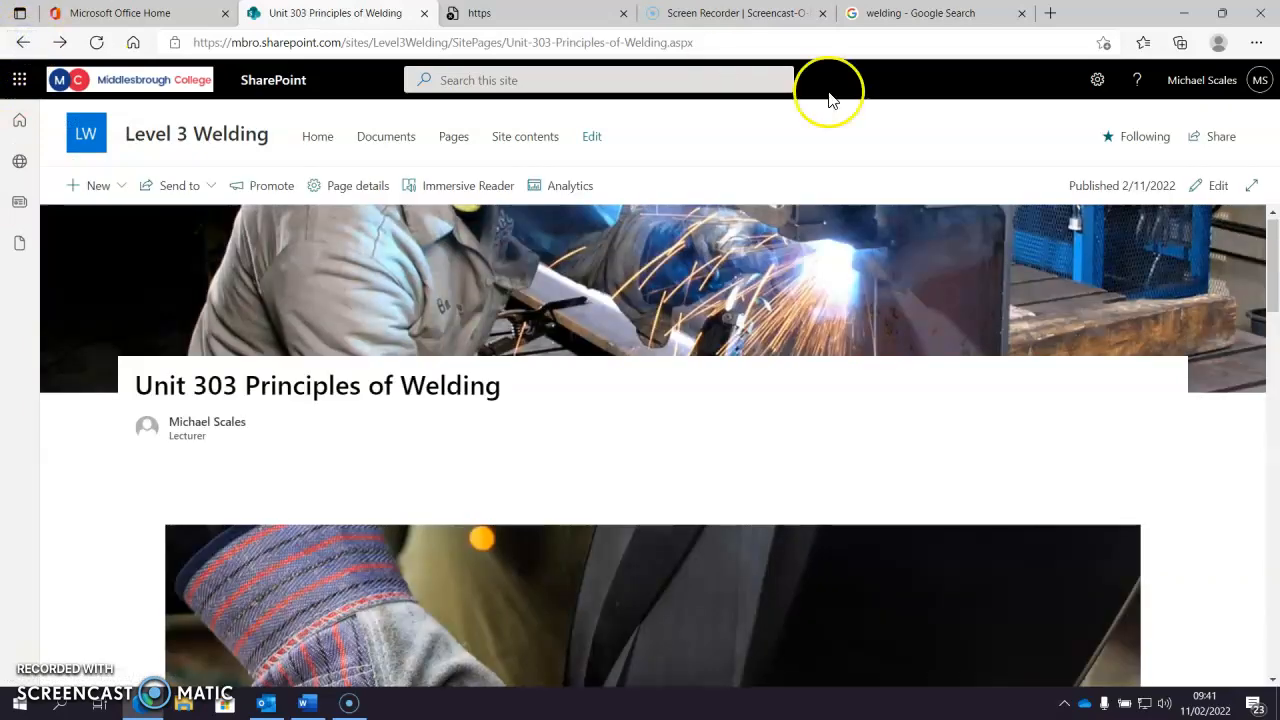
{"action": "left_click_drag", "start_coordinate": [1275, 254], "coordinate": [1263, 557]}
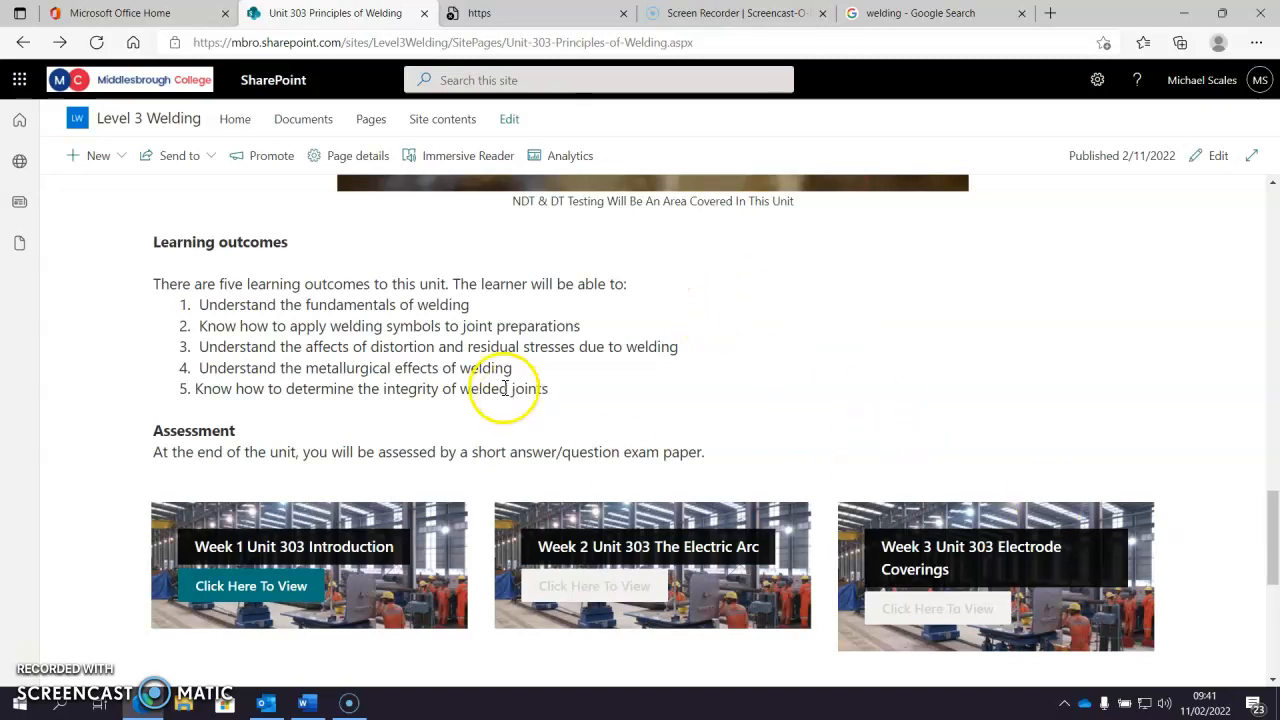
- Create a new page from the Blank template and title it Week 2 Unit 303 The Electric Arc
{"action": "left_click", "coordinate": [97, 157]}
{"action": "left_click", "coordinate": [86, 190]}
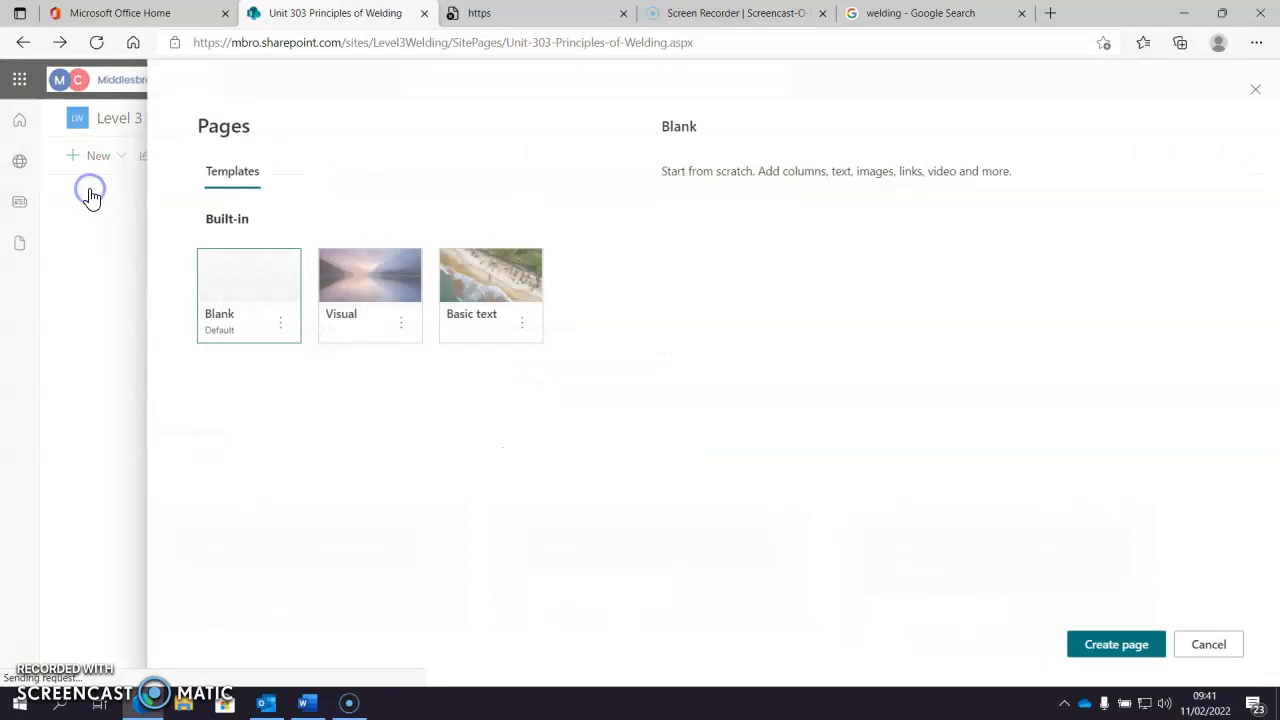
{"action": "left_click", "coordinate": [263, 296]}
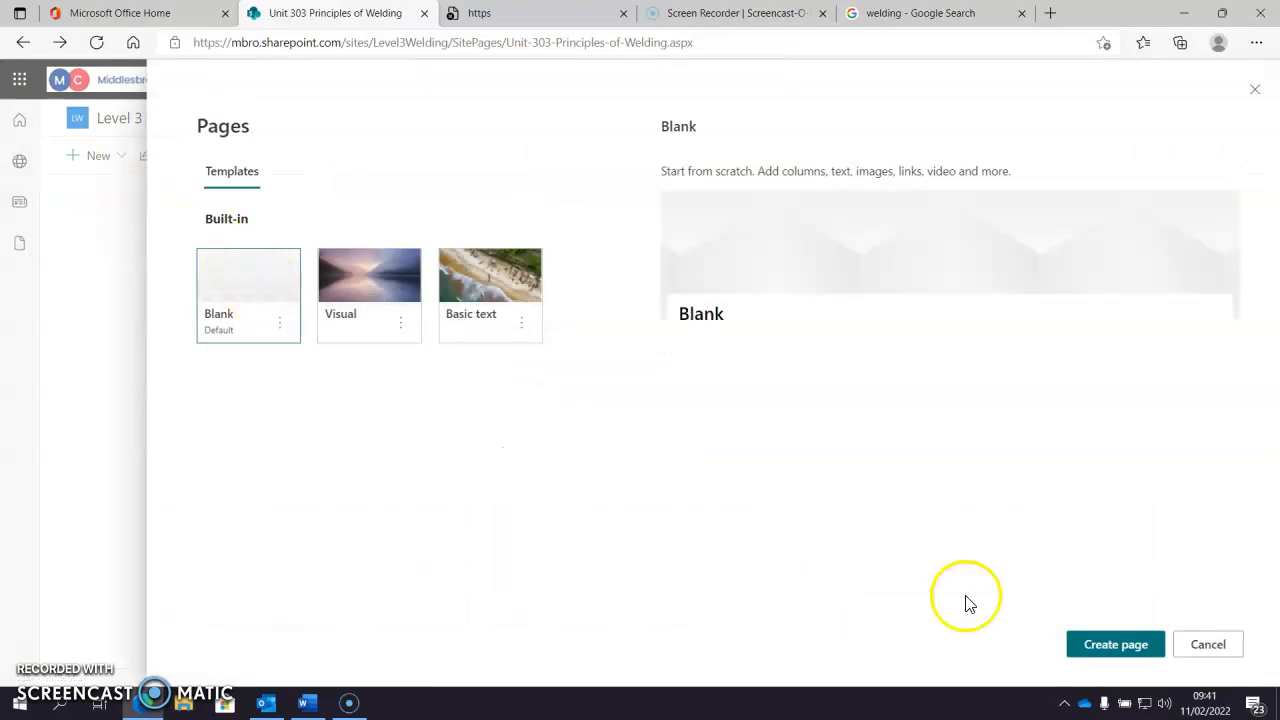
{"action": "left_click", "coordinate": [1125, 645]}
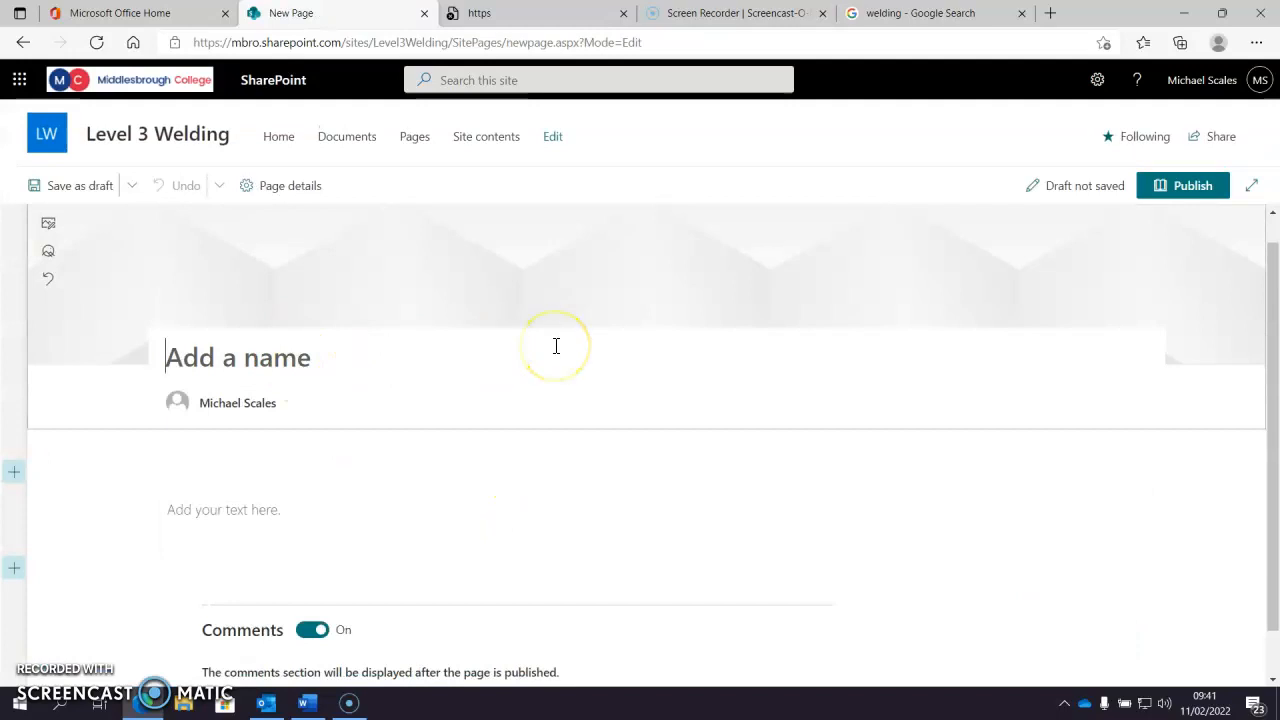
{"action": "type", "text": "Week 2 Unit 303 The Electric Arc"}
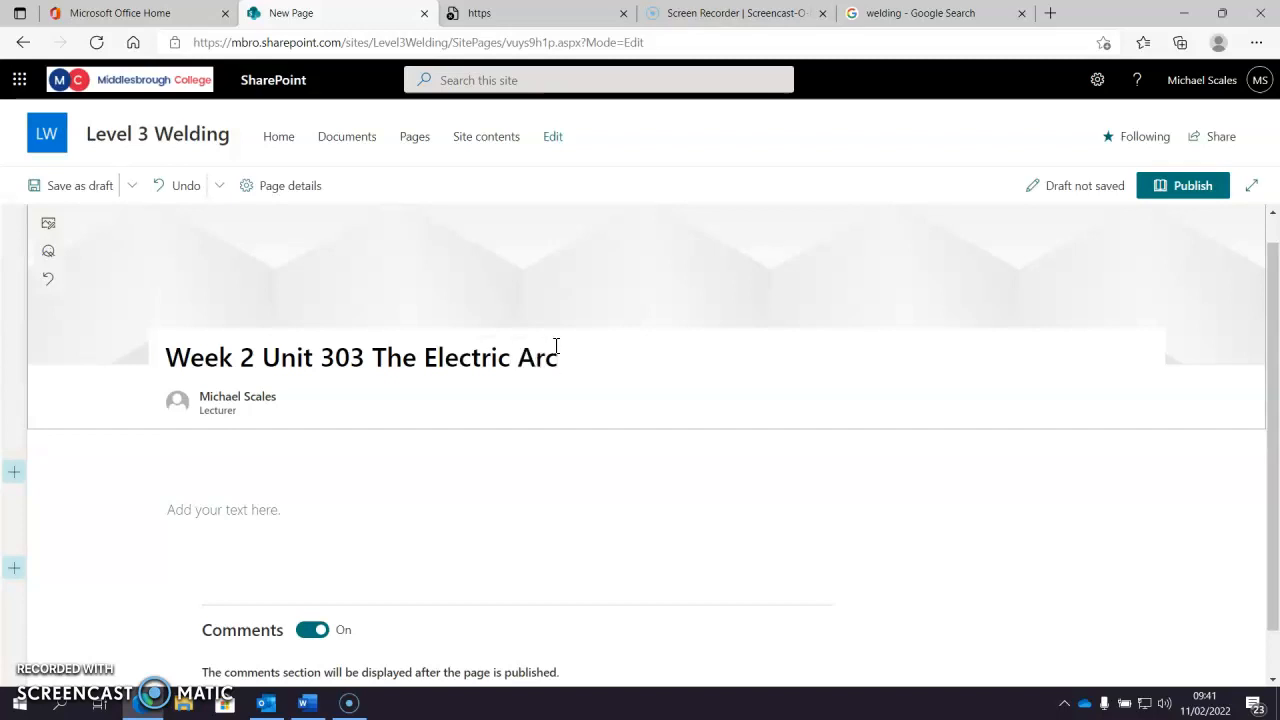
{"action": "left_click", "coordinate": [585, 303]}
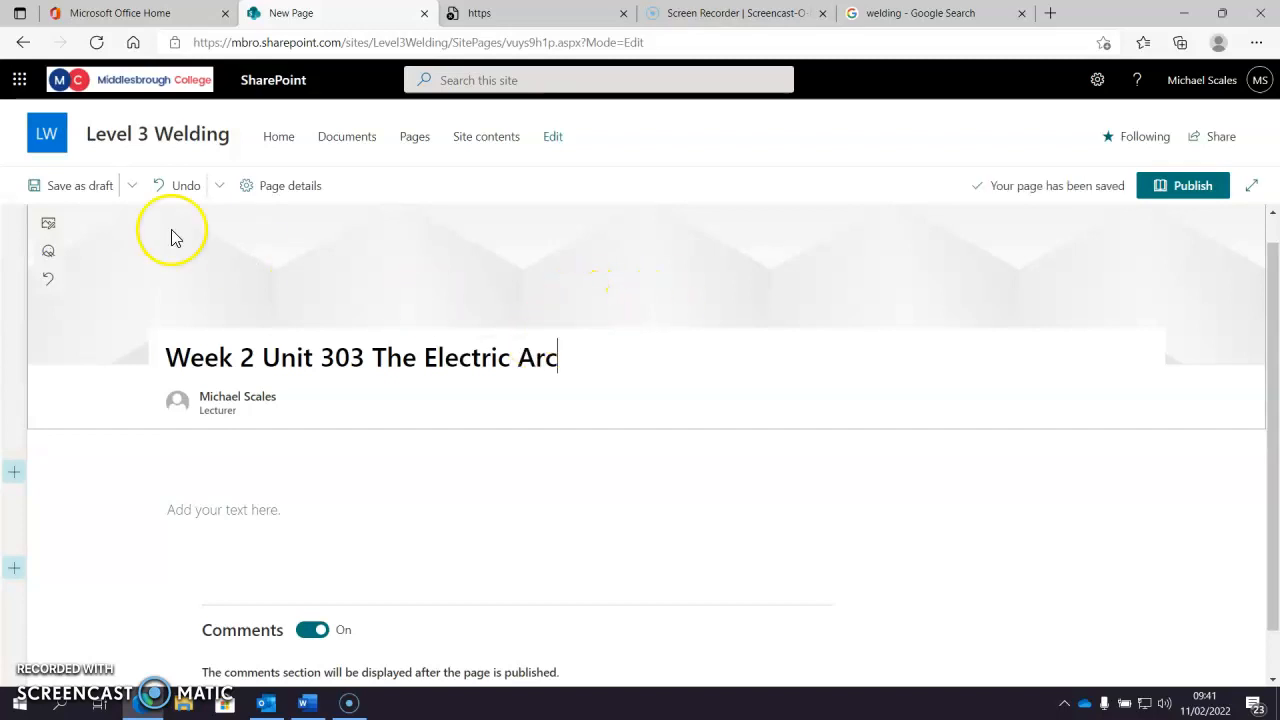
- Upload mig-welding (1).jpg from the Pictures folder as the title banner image of the Week 2 page
{"action": "left_click", "coordinate": [53, 233]}
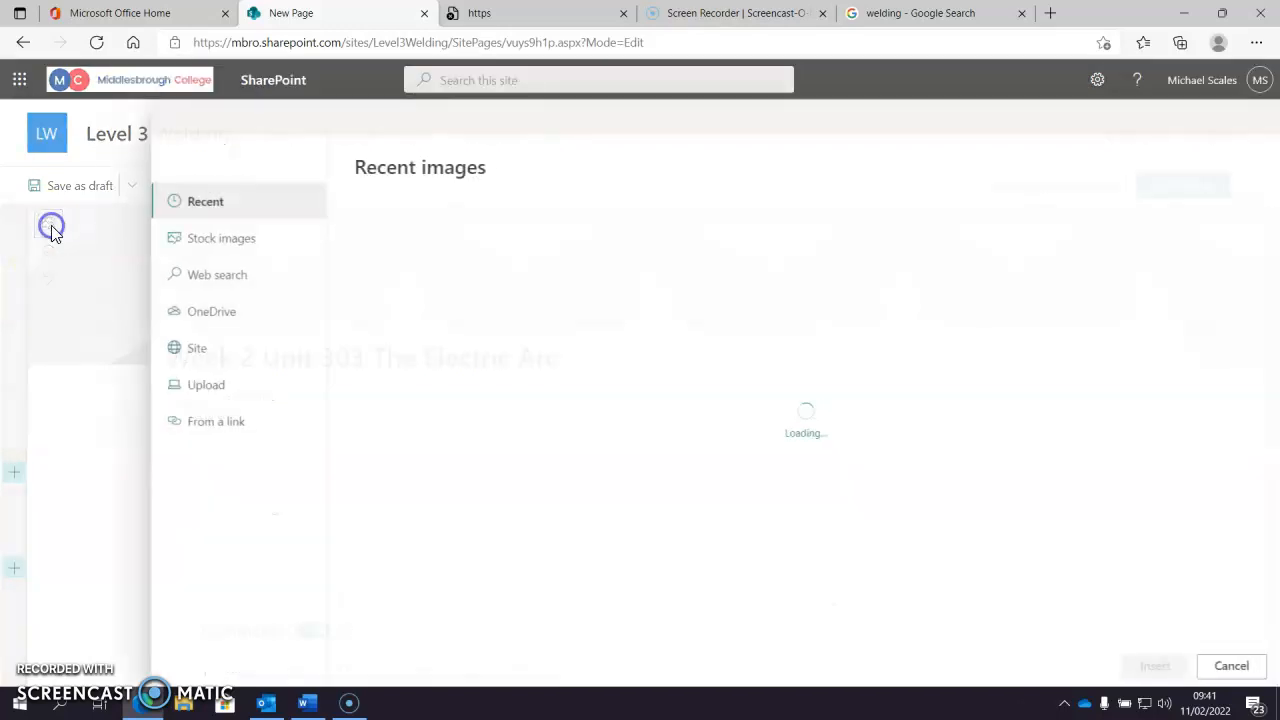
{"action": "left_click", "coordinate": [210, 397]}
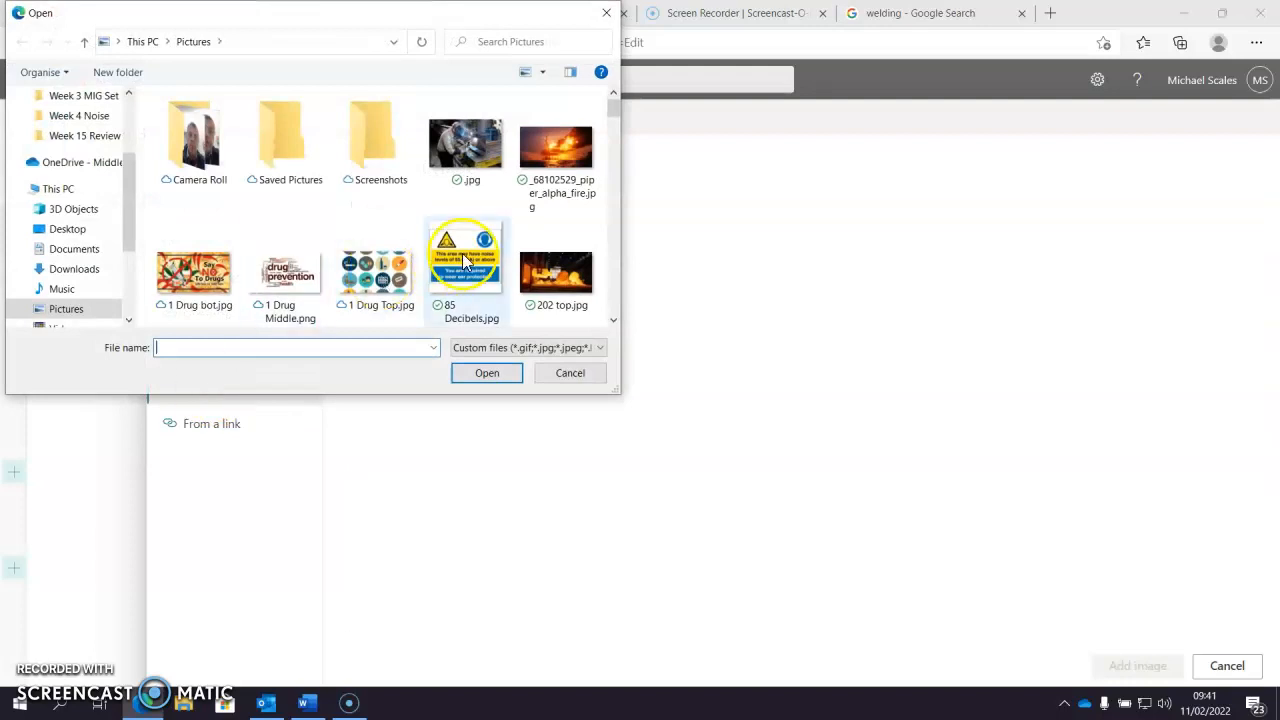
{"action": "left_click_drag", "start_coordinate": [611, 111], "coordinate": [620, 247]}
{"action": "left_click", "coordinate": [201, 125]}
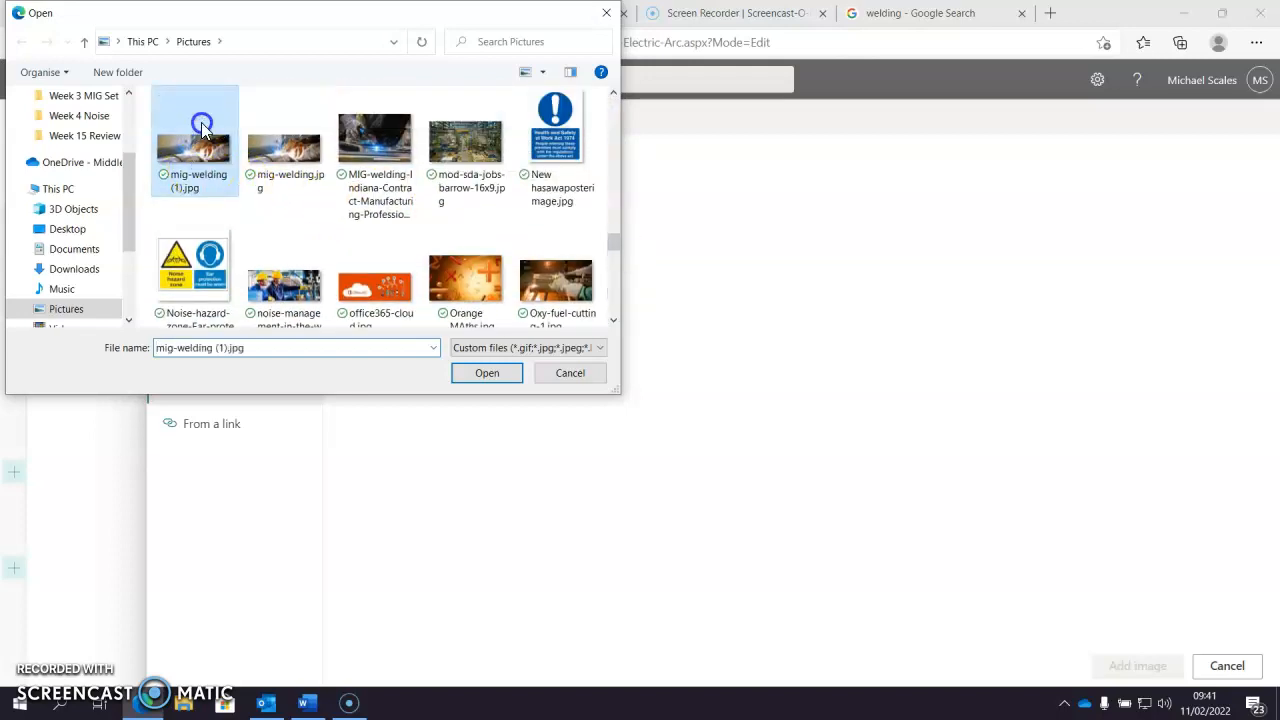
{"action": "left_click", "coordinate": [490, 373]}
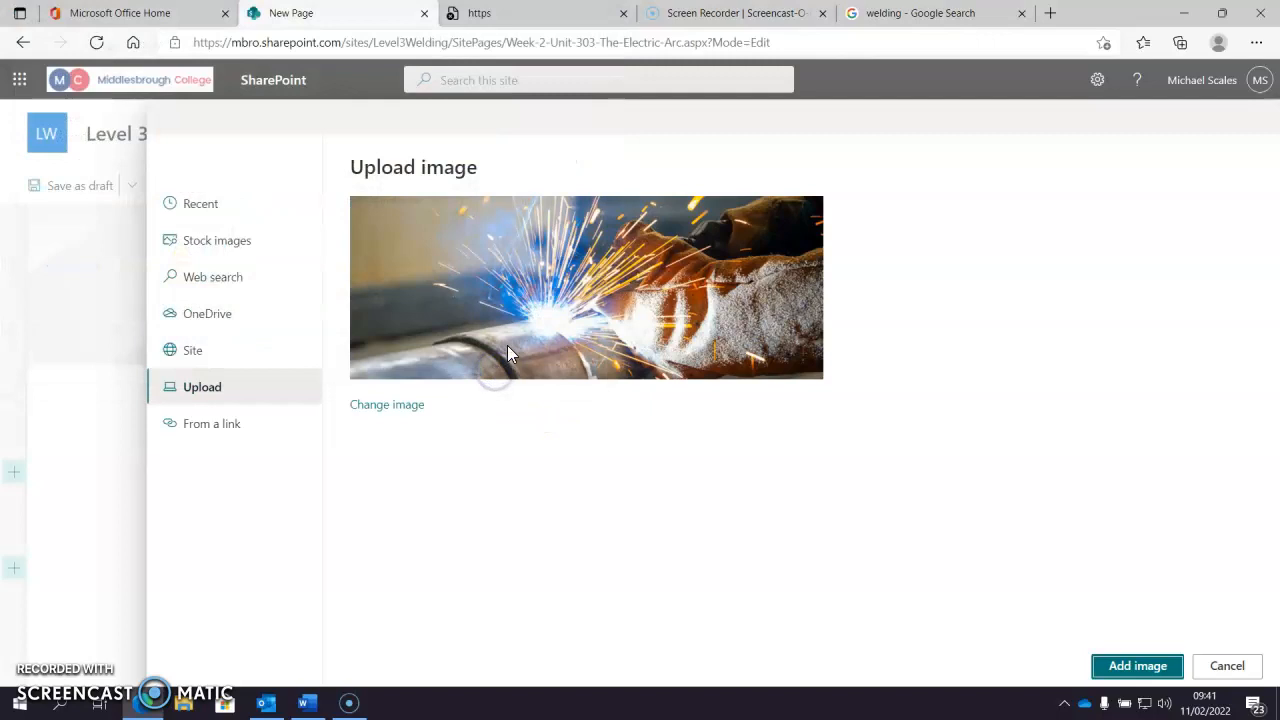
{"action": "left_click", "coordinate": [1137, 666]}
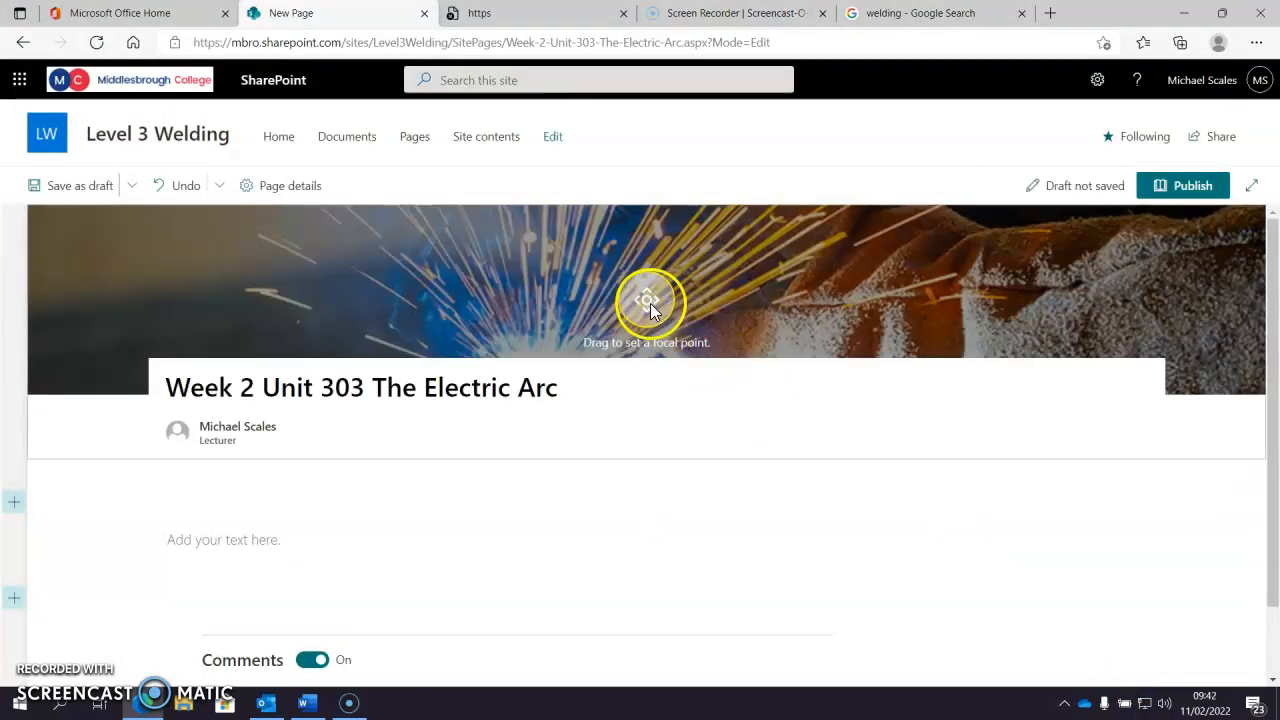
- Move the banner's focal point down and fine-tune it so the bright welding arc sits just above the page title
{"action": "left_click_drag", "start_coordinate": [648, 300], "coordinate": [637, 367]}
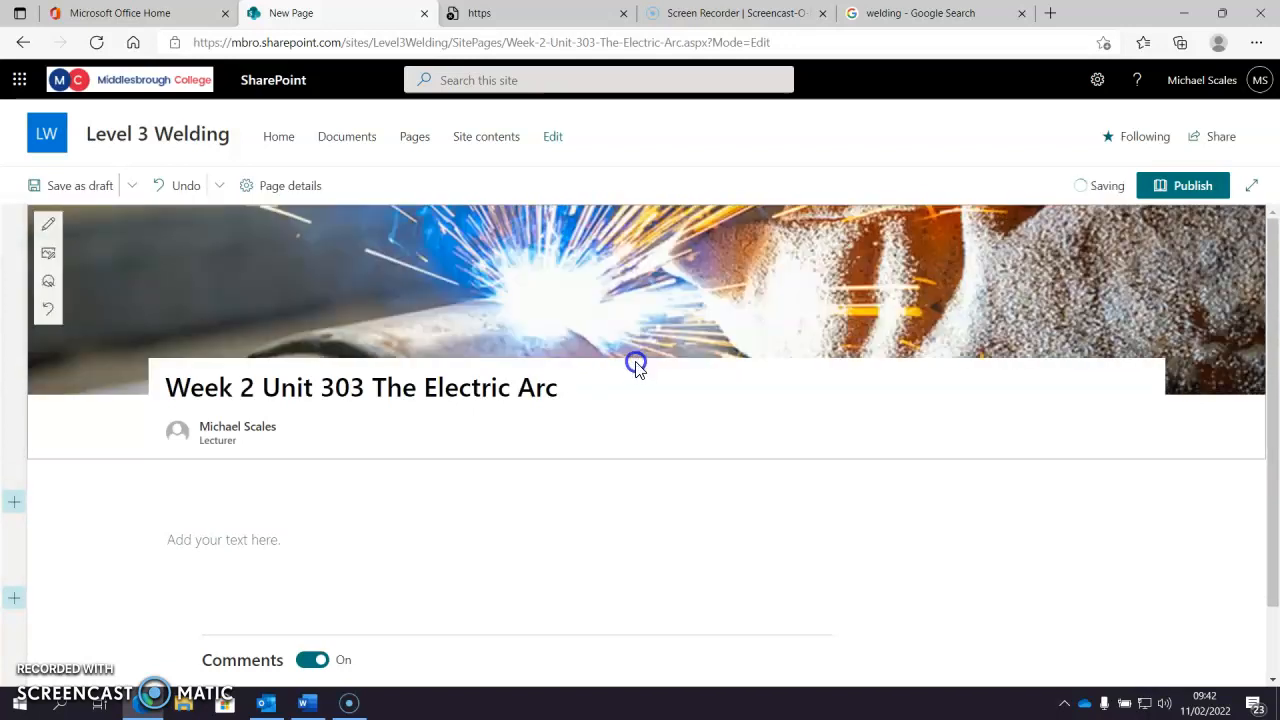
{"action": "left_click", "coordinate": [46, 286]}
{"action": "left_click_drag", "start_coordinate": [634, 343], "coordinate": [637, 357]}
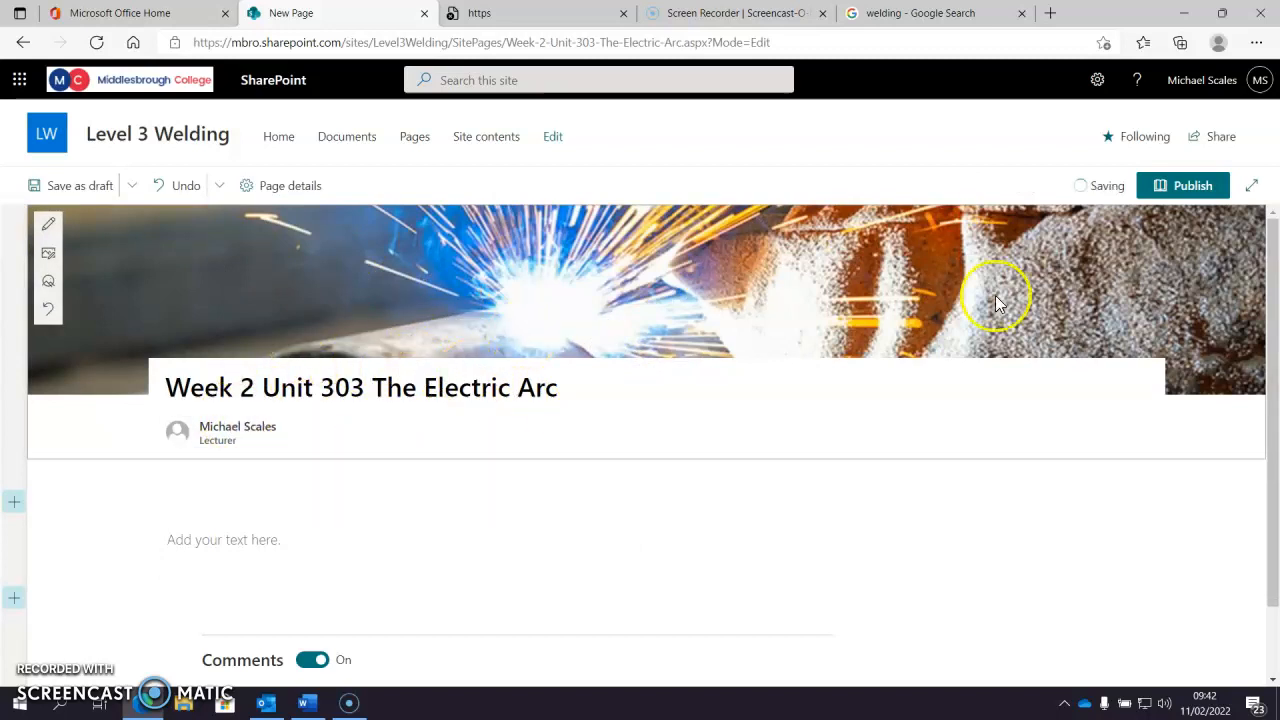
- Publish the Week 2 Unit 303 The Electric Arc page and copy its page address
{"action": "left_click", "coordinate": [1177, 190]}
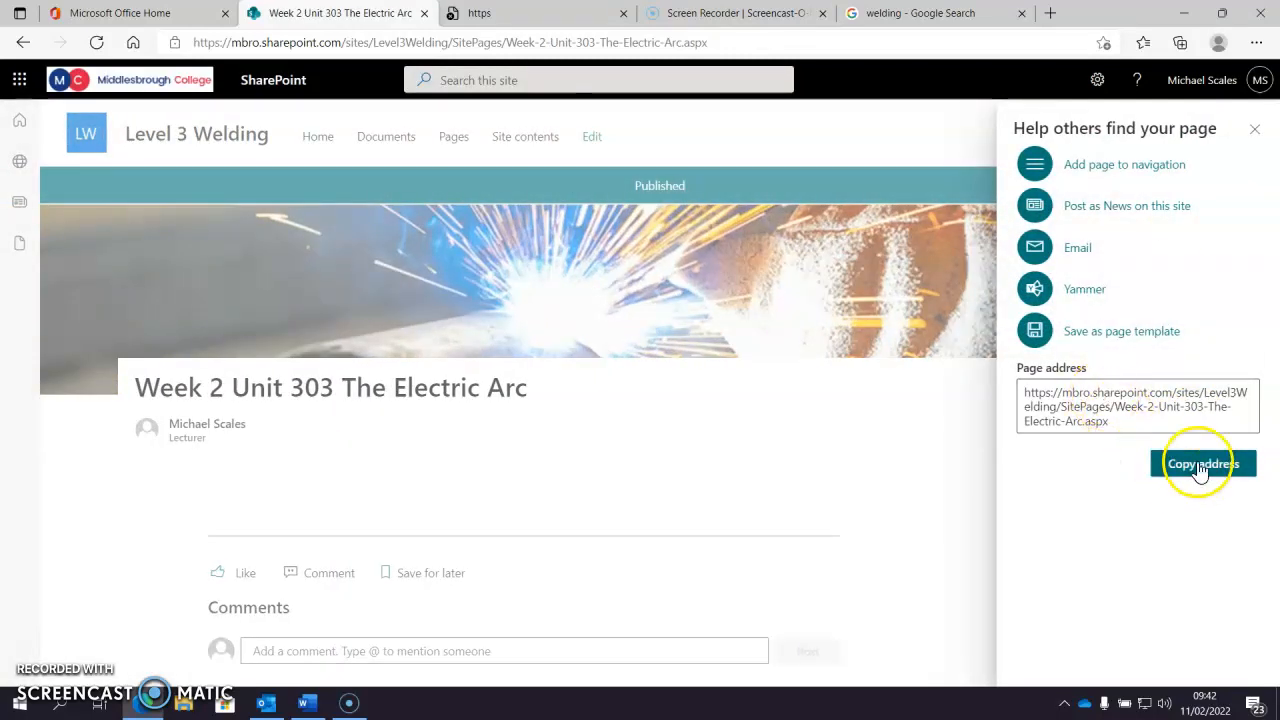
{"action": "left_click", "coordinate": [1200, 466]}
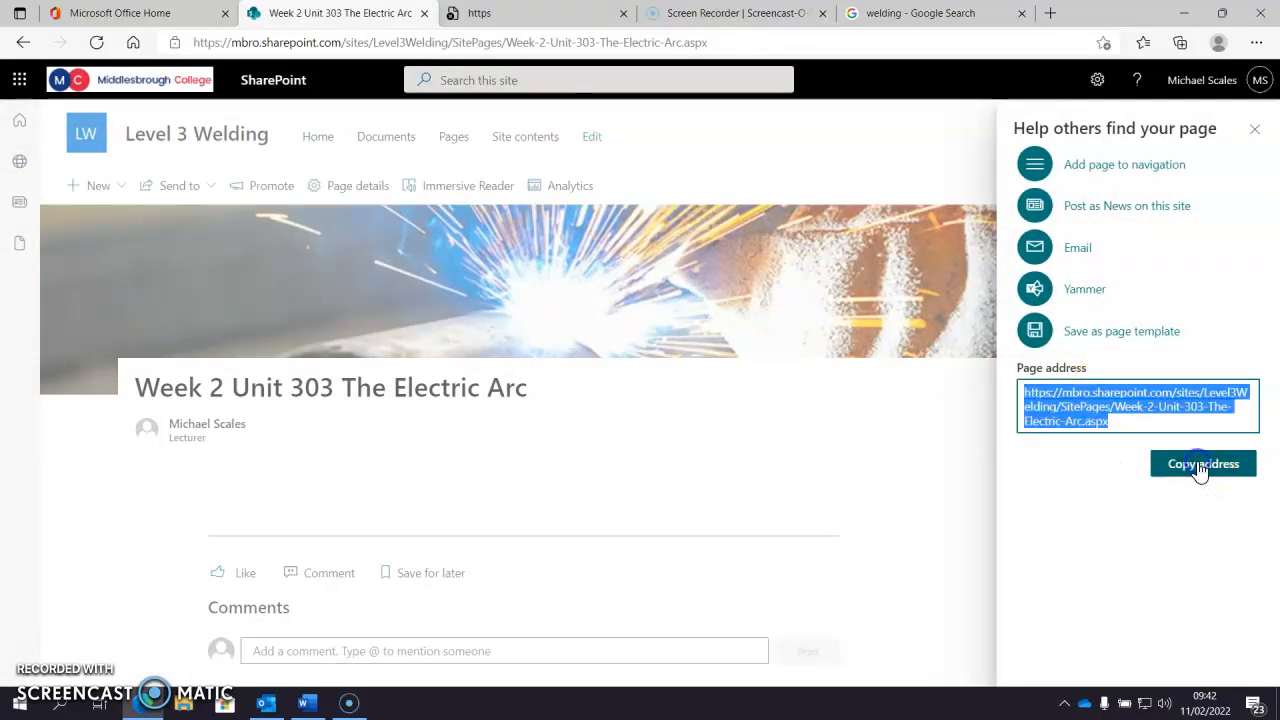
- Return to the Unit 303 Principles of Welding page through the site's home page and reopen it for editing
{"action": "left_click", "coordinate": [318, 137]}
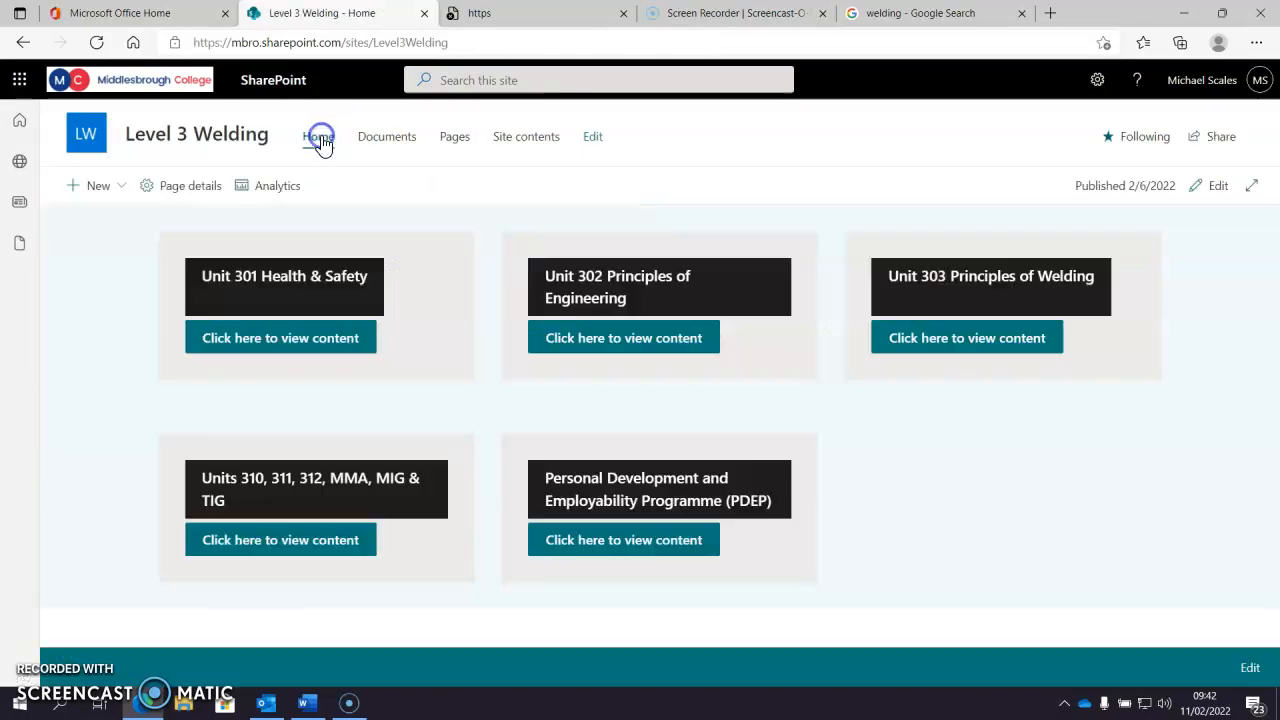
{"action": "left_click", "coordinate": [928, 340]}
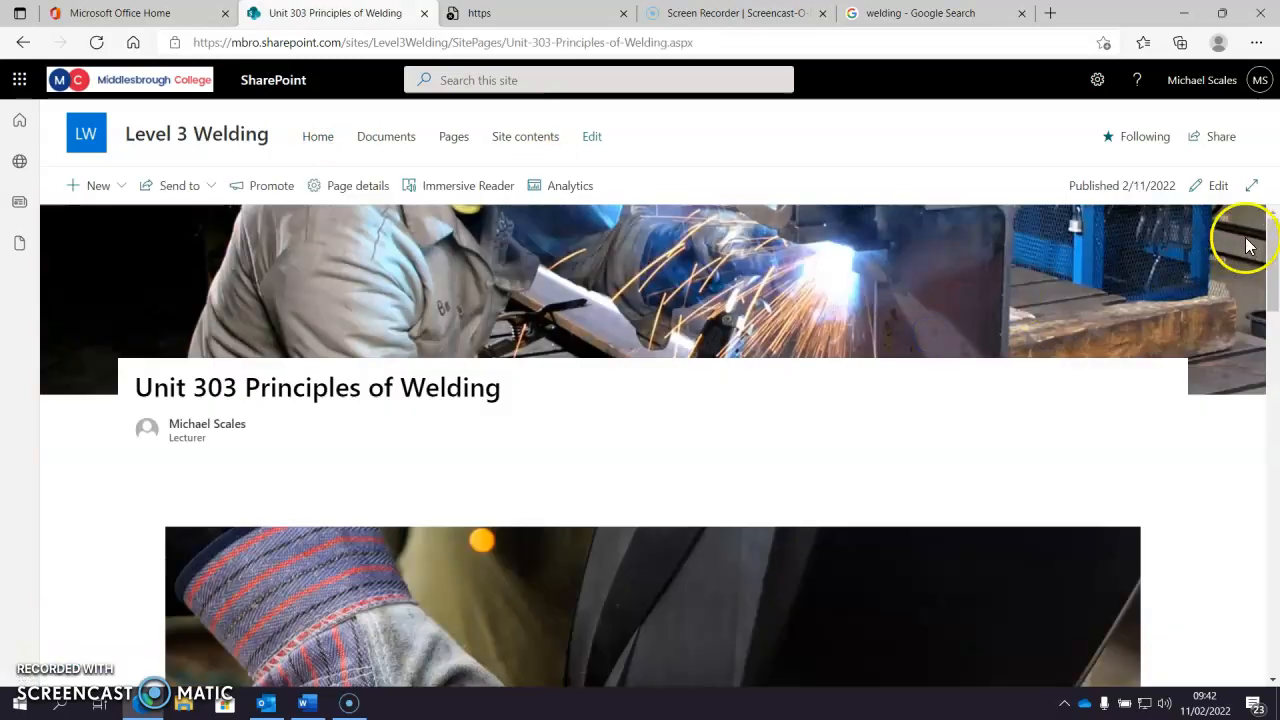
{"action": "left_click", "coordinate": [1216, 185]}
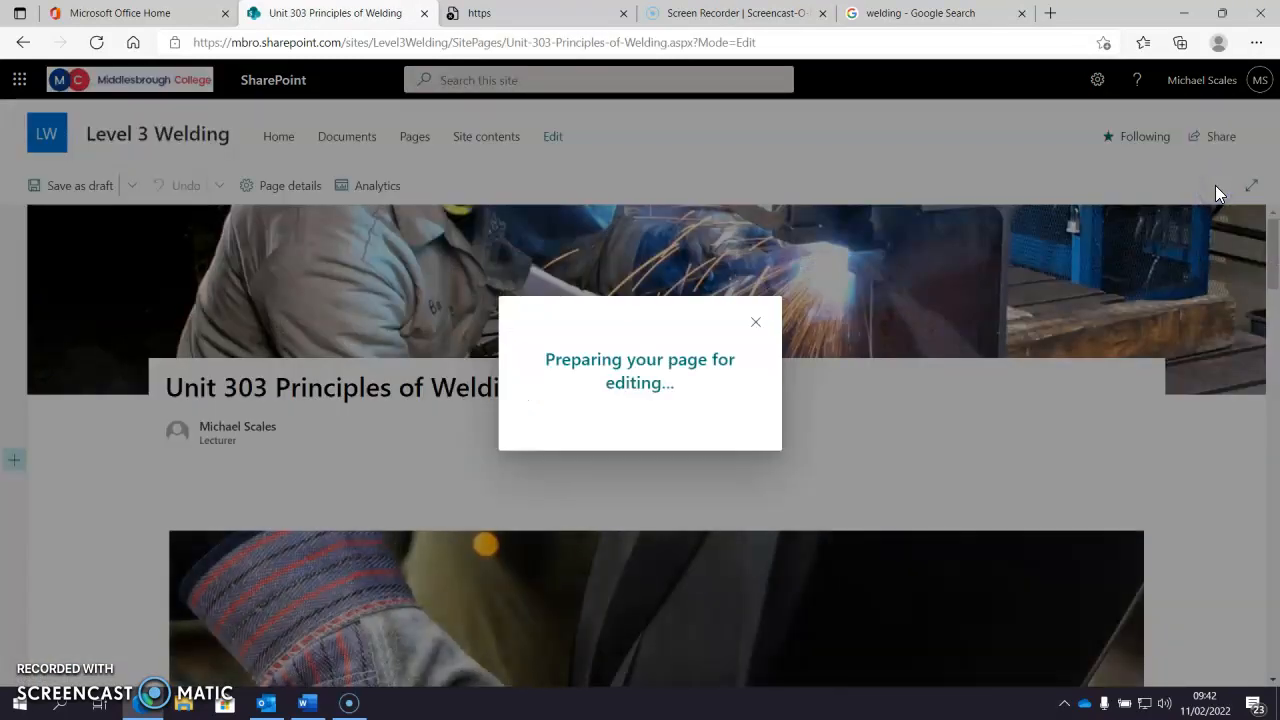
- Paste the copied Week 2 page address as the button link of the Week 2 Unit 303 The Electric Arc call to action
{"action": "left_click_drag", "start_coordinate": [1272, 255], "coordinate": [1273, 535]}
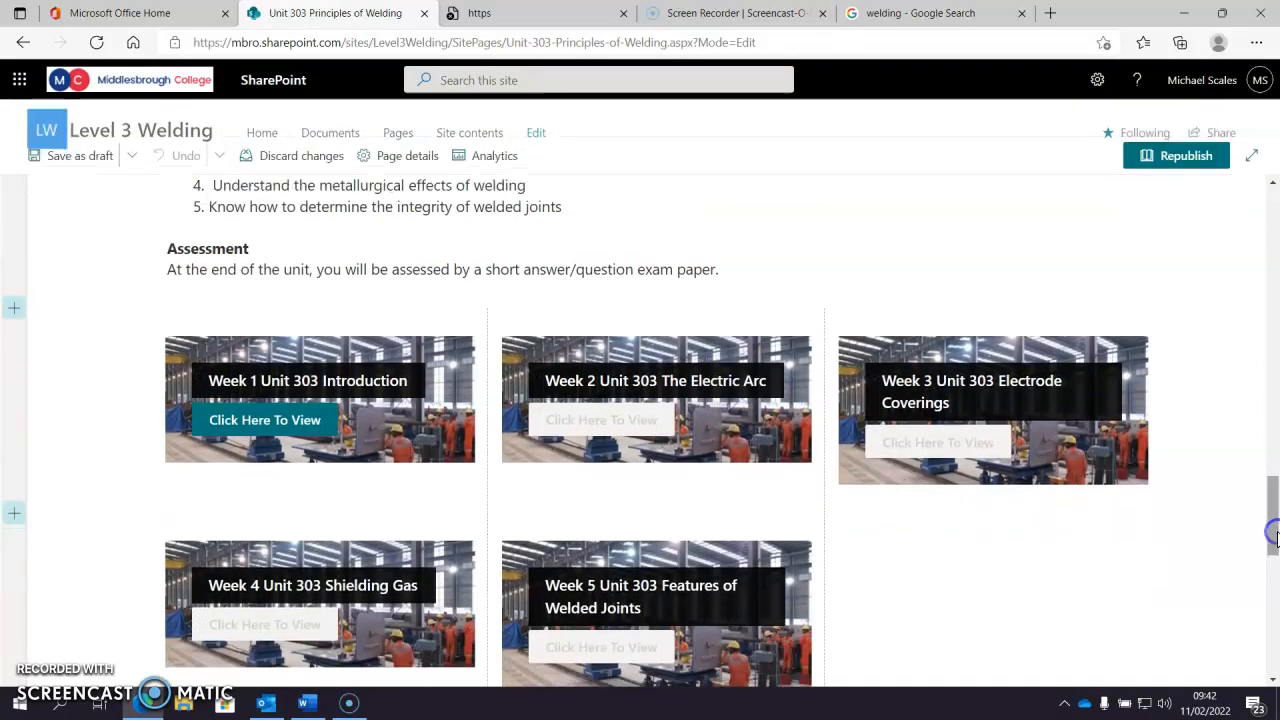
{"action": "left_click", "coordinate": [722, 425]}
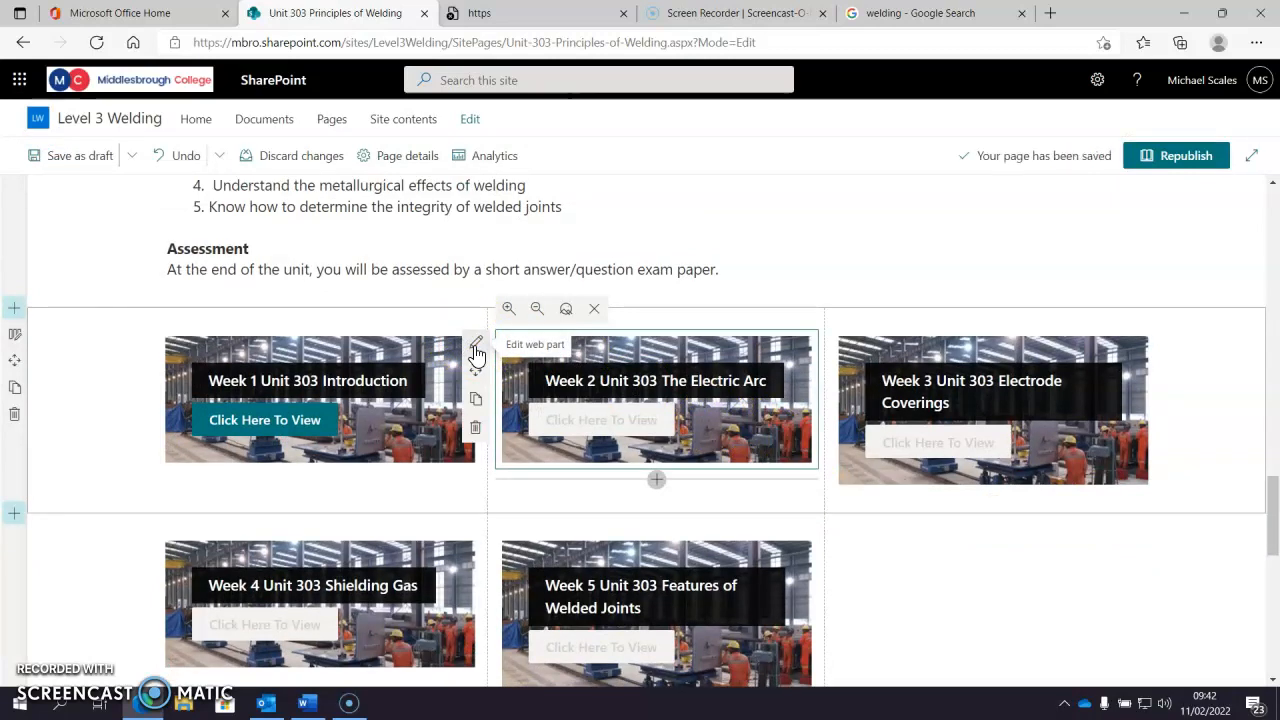
{"action": "left_click", "coordinate": [476, 352]}
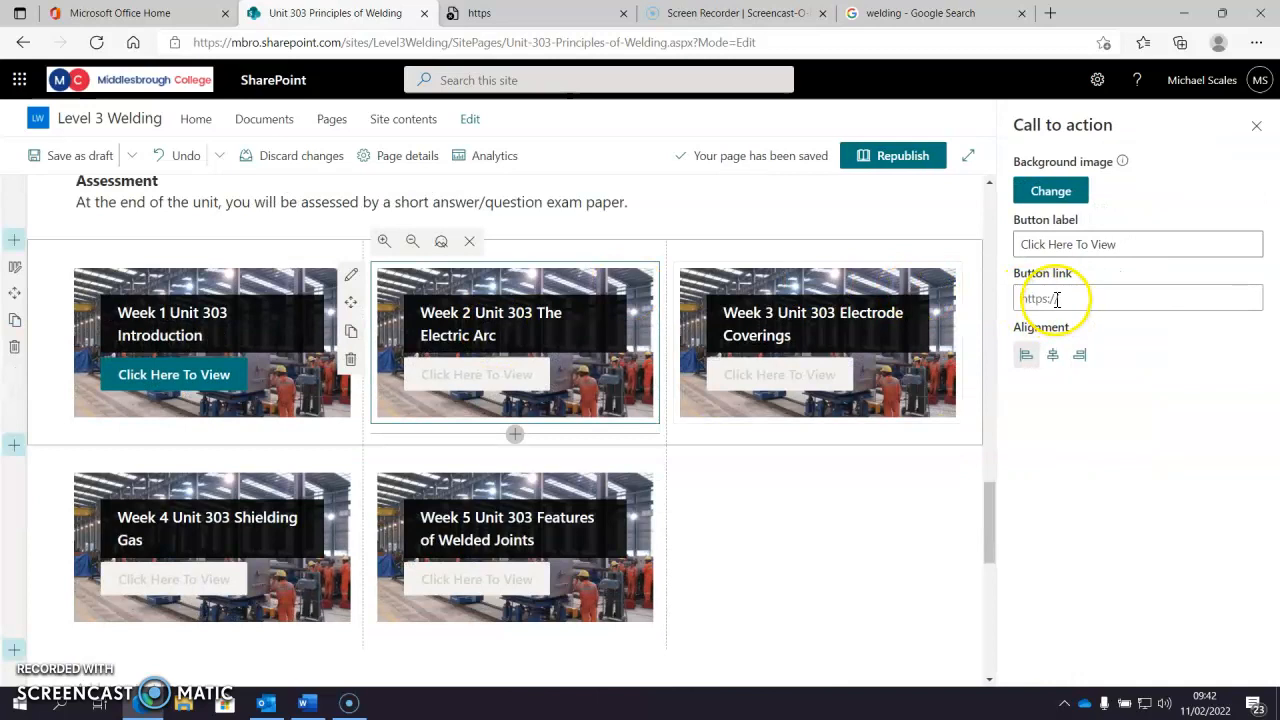
{"action": "left_click", "coordinate": [1057, 299]}
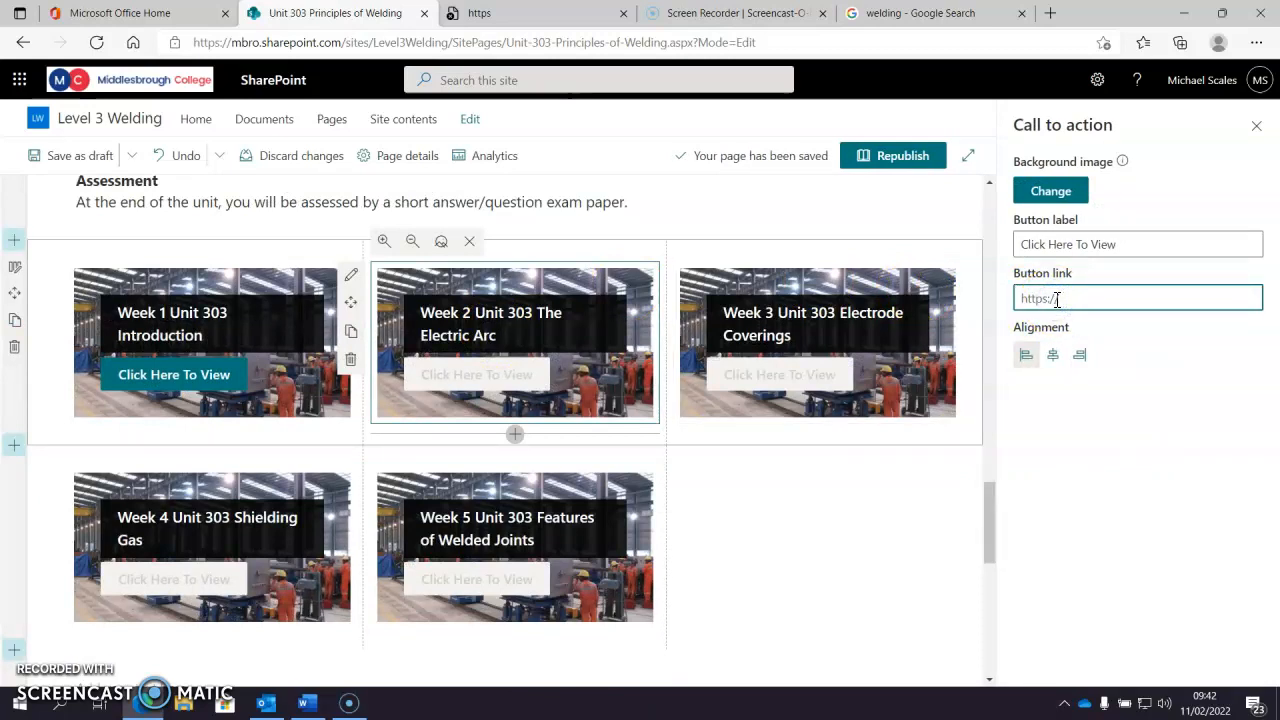
{"action": "right_click", "coordinate": [1056, 299]}
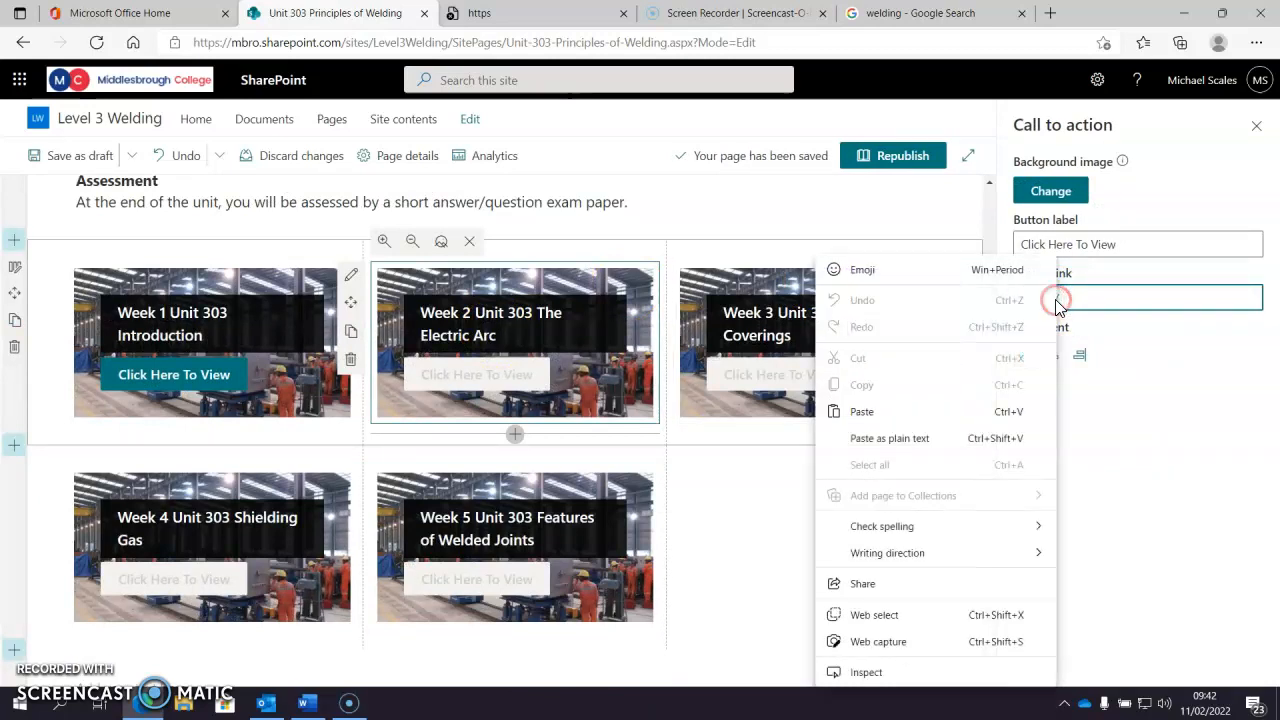
{"action": "left_click", "coordinate": [860, 414]}
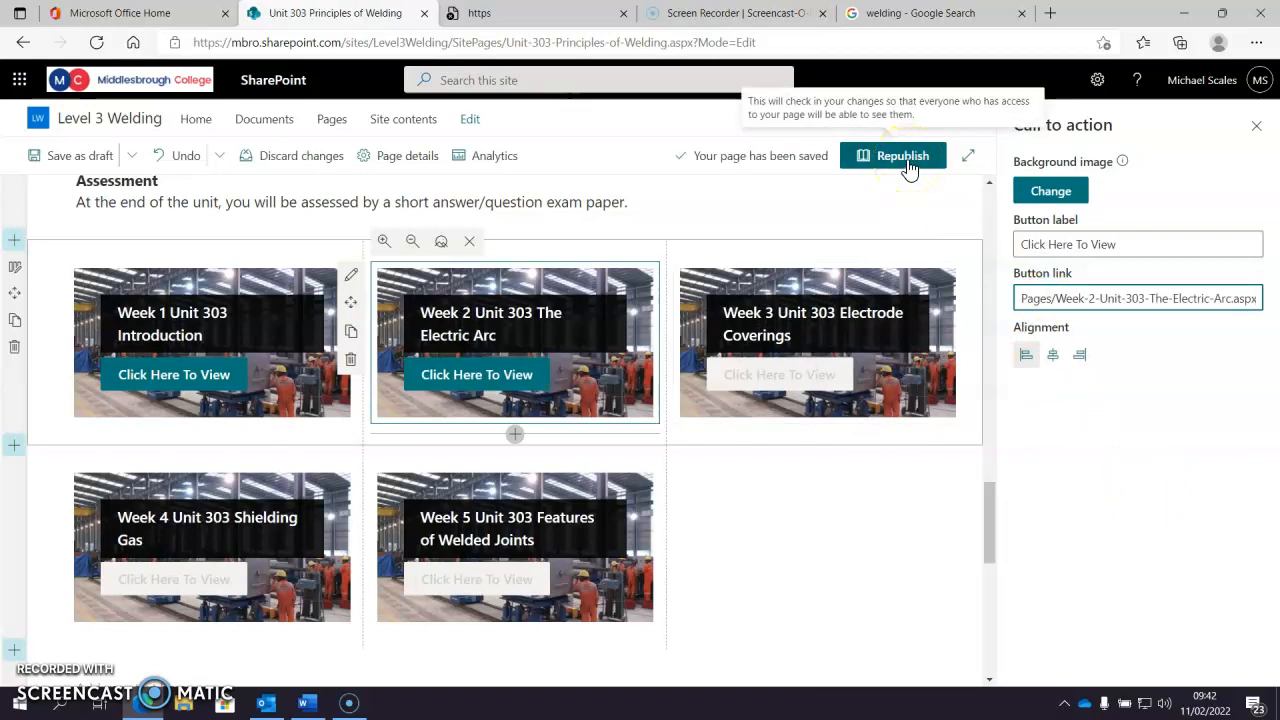
- Republish the Unit 303 Principles of Welding page and test the Week 2 Unit 303 The Electric Arc button by opening its page
{"action": "left_click", "coordinate": [904, 165]}
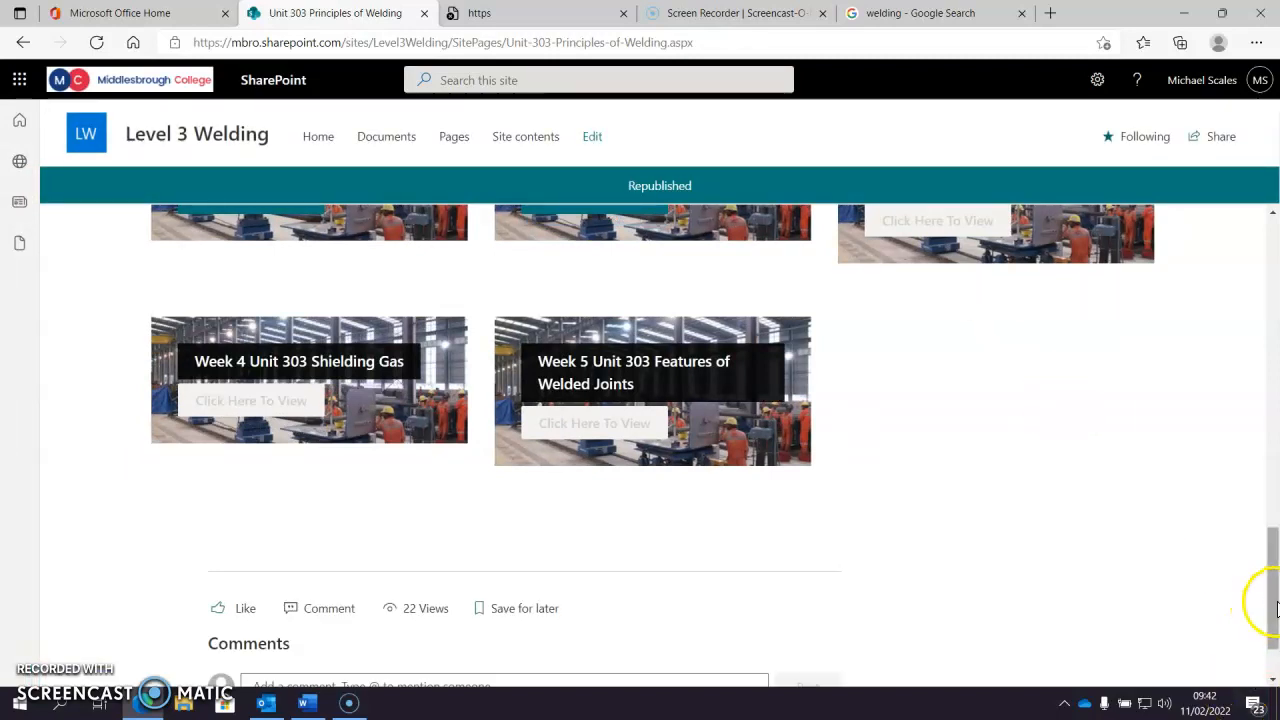
{"action": "left_click_drag", "start_coordinate": [1273, 600], "coordinate": [1273, 515]}
{"action": "left_click", "coordinate": [623, 447]}
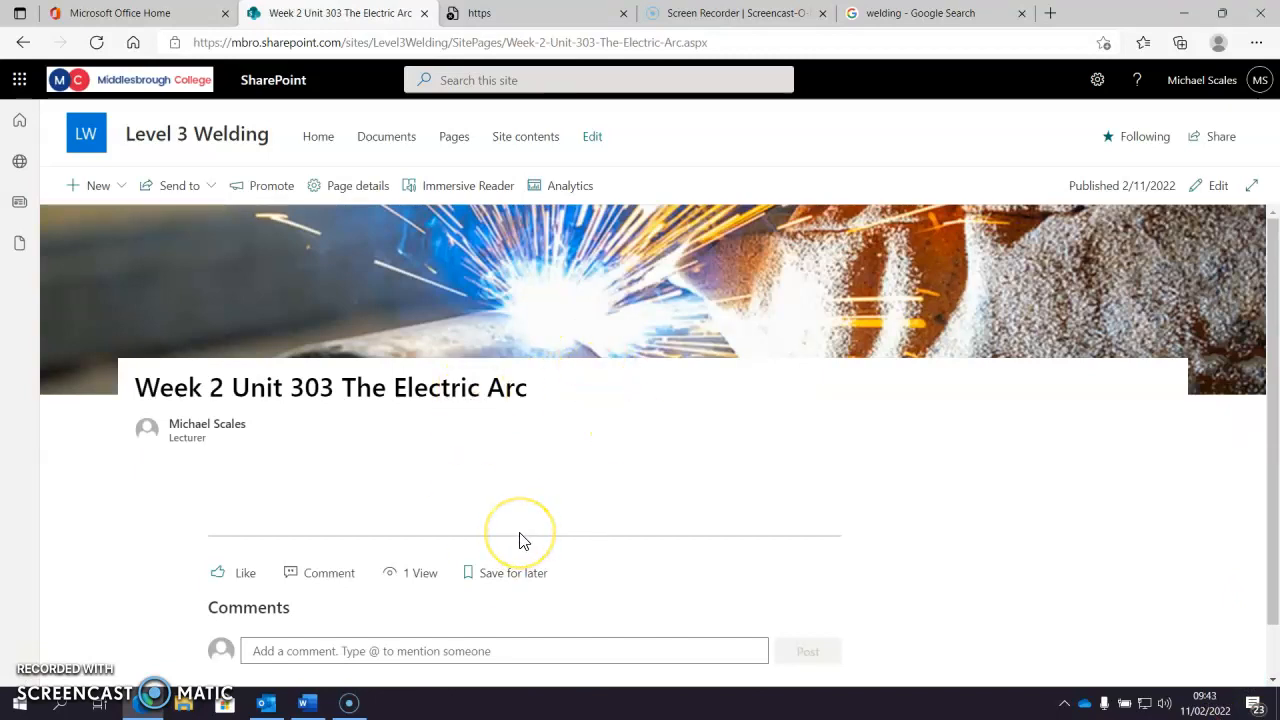
- Return through the site's home page to the Unit 303 Principles of Welding page and review its weekly lesson buttons
{"action": "left_click", "coordinate": [92, 144]}
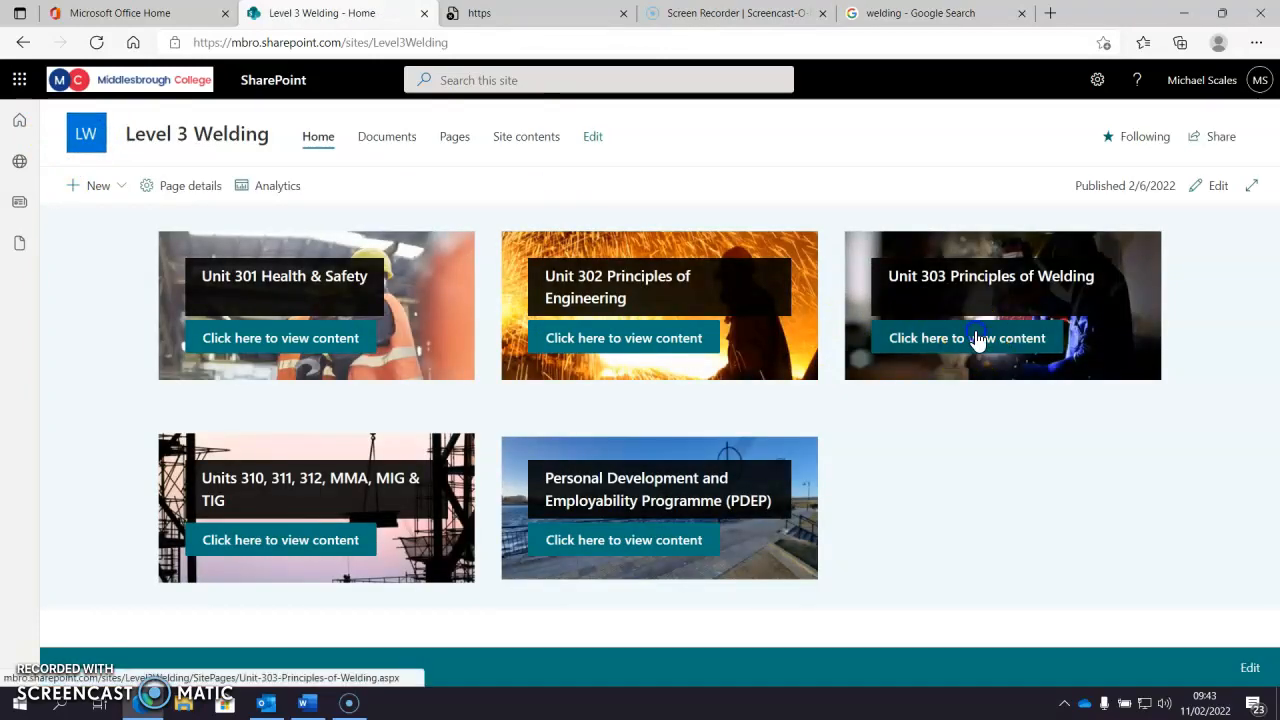
{"action": "left_click", "coordinate": [975, 337]}
{"action": "left_click_drag", "start_coordinate": [1276, 245], "coordinate": [1276, 555]}
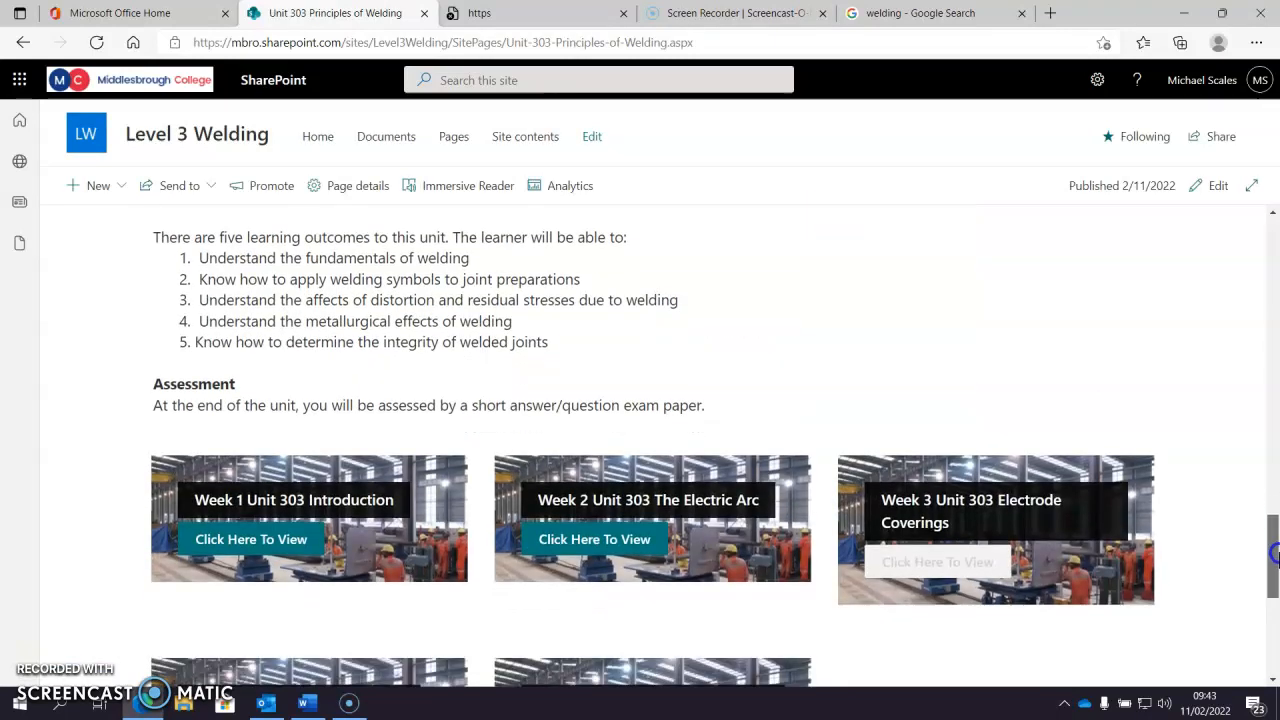
{"action": "left_click_drag", "start_coordinate": [1276, 555], "coordinate": [1276, 562]}
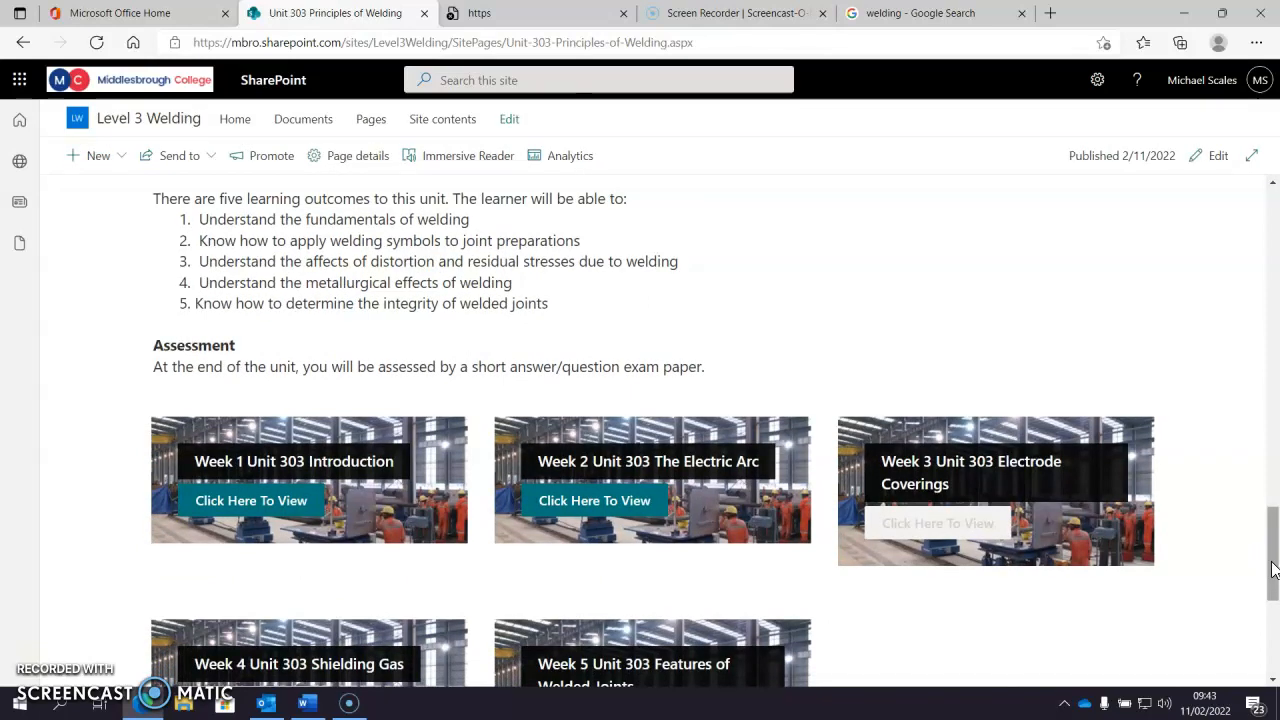
{"action": "left_click_drag", "start_coordinate": [1274, 570], "coordinate": [1274, 577]}
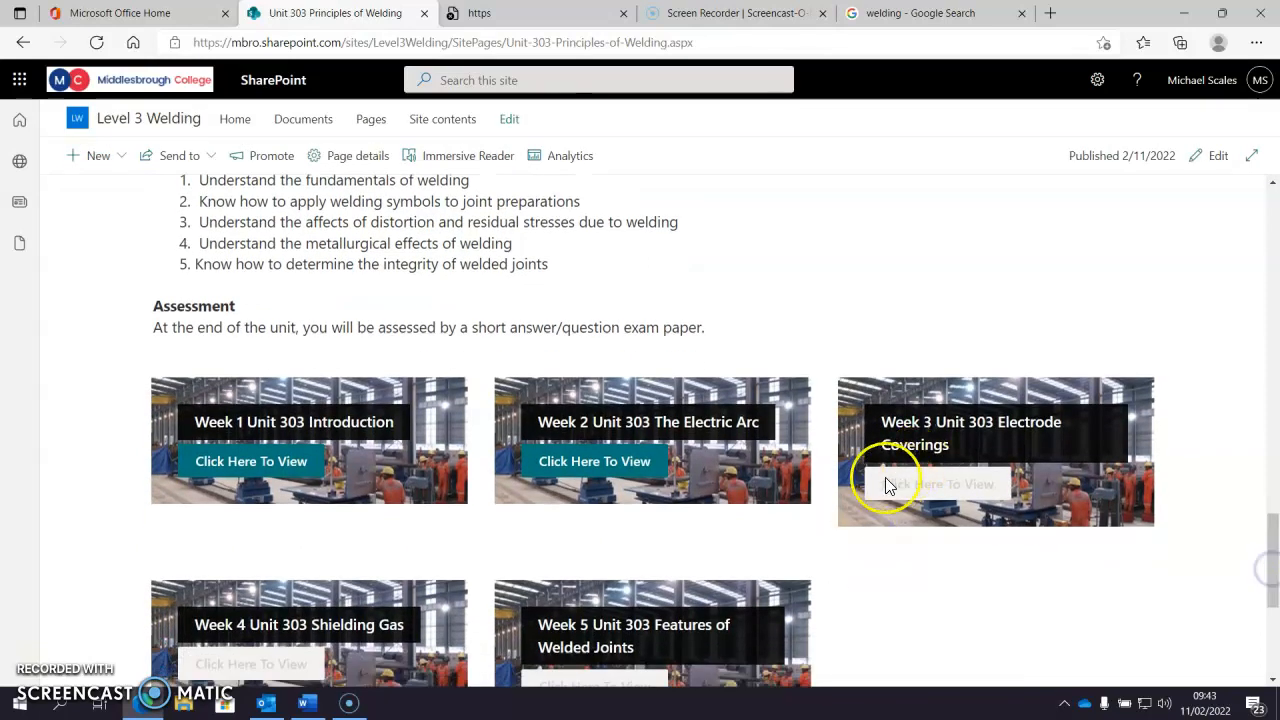